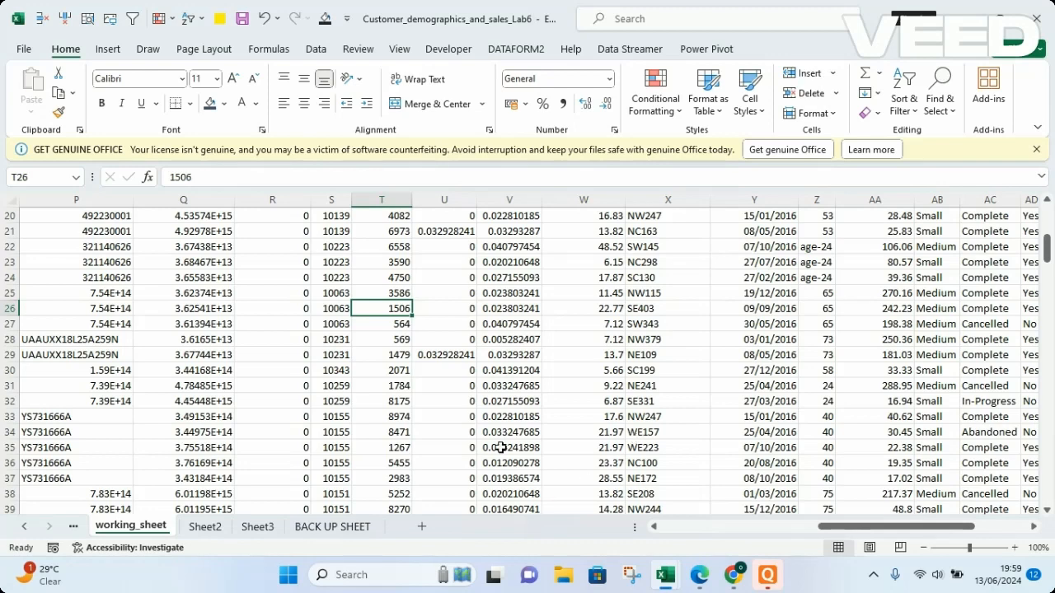
# - Select the Freight_Charges column and review the available conditional formatting rule categories
pyautogui.moveTo(1048, 251); pyautogui.dragTo(1047, 211)
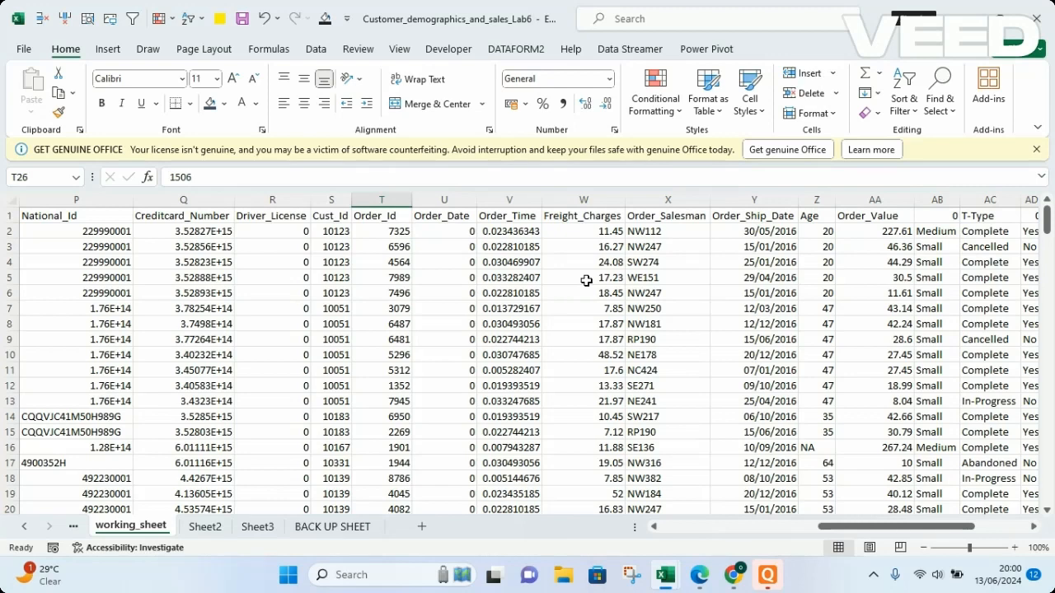
pyautogui.click(583, 200)
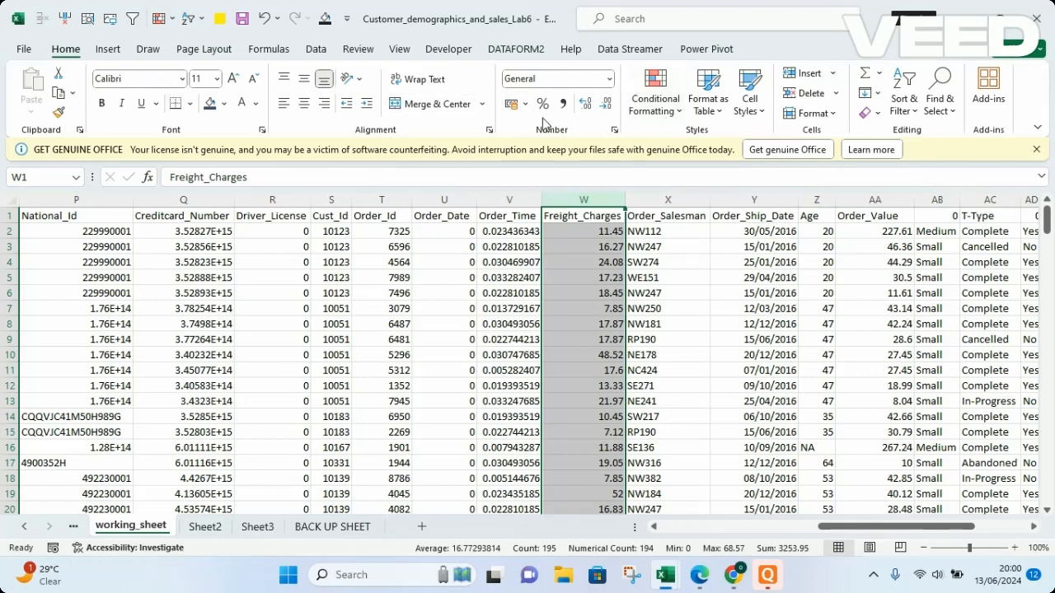
pyautogui.click(664, 99)
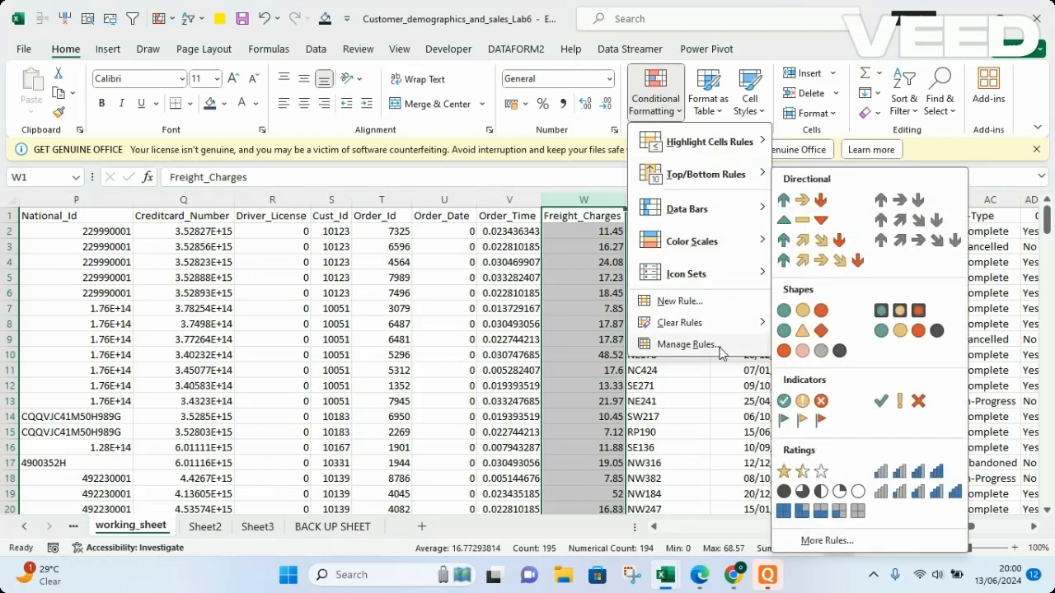
pyautogui.moveTo(674, 147)
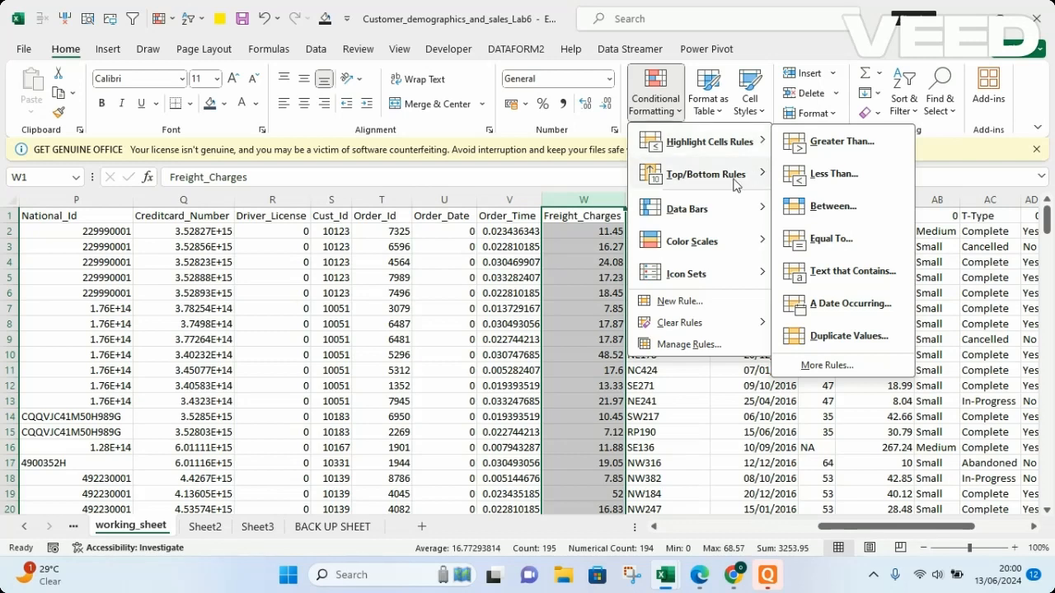
pyautogui.moveTo(746, 178)
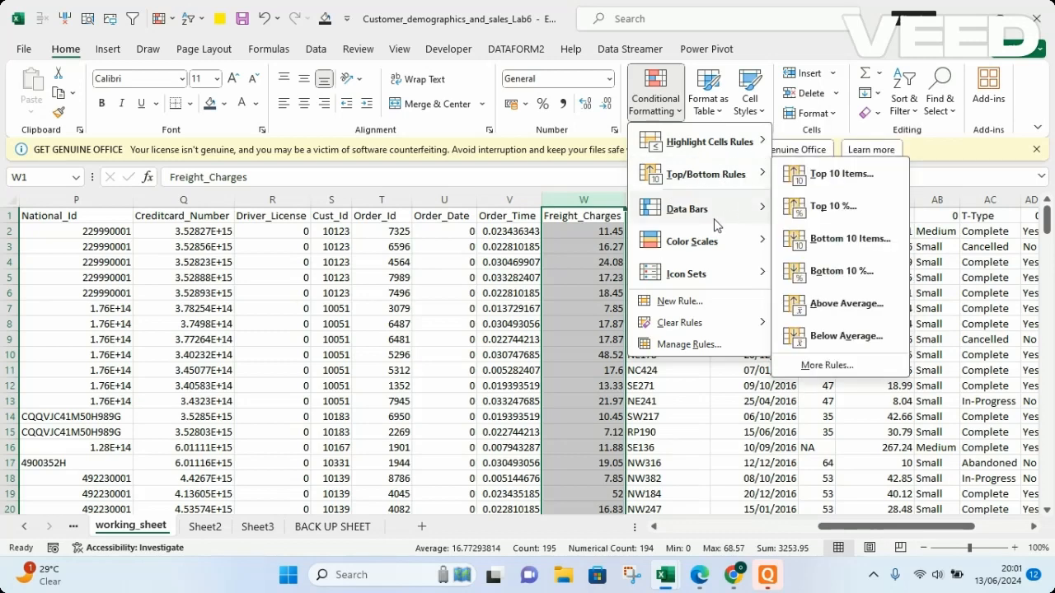
pyautogui.moveTo(730, 213)
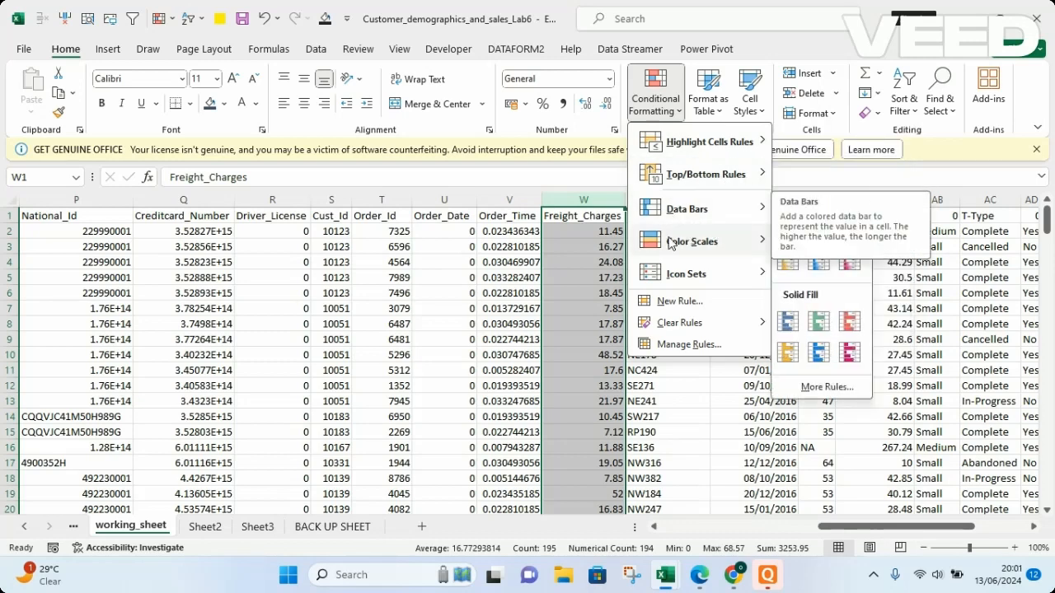
pyautogui.moveTo(683, 244)
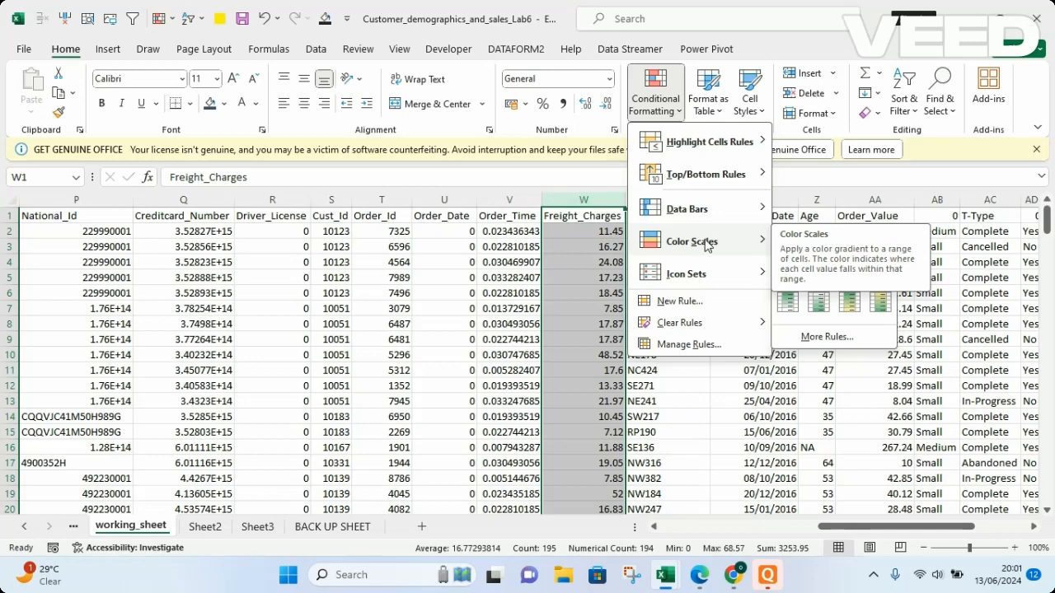
pyautogui.moveTo(673, 282)
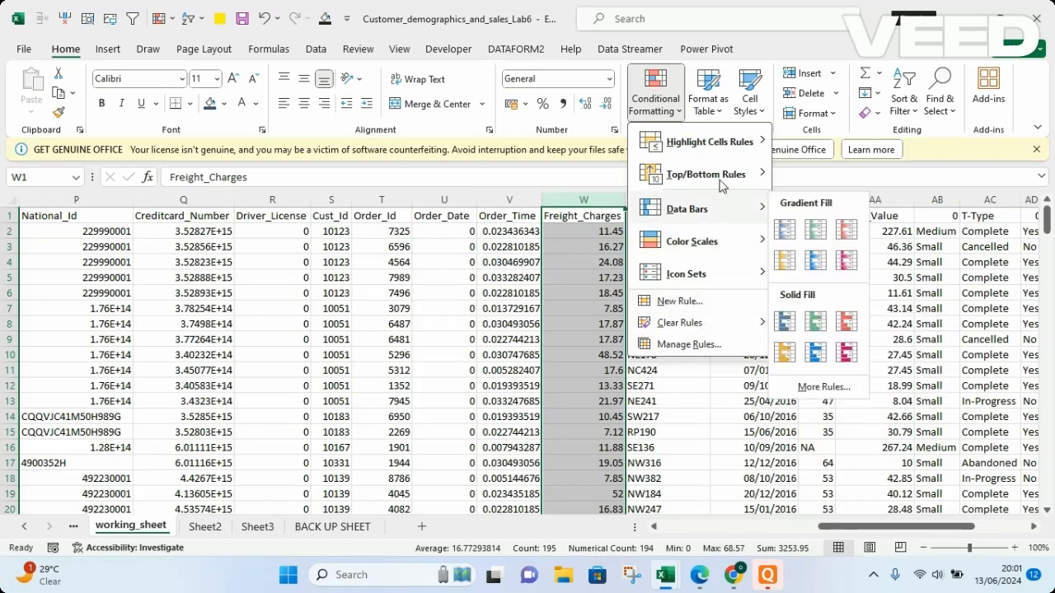
# - Highlight Freight_Charges values less than 20 with Light Red Fill with Dark Red Text and check the formatted column
pyautogui.moveTo(729, 144)
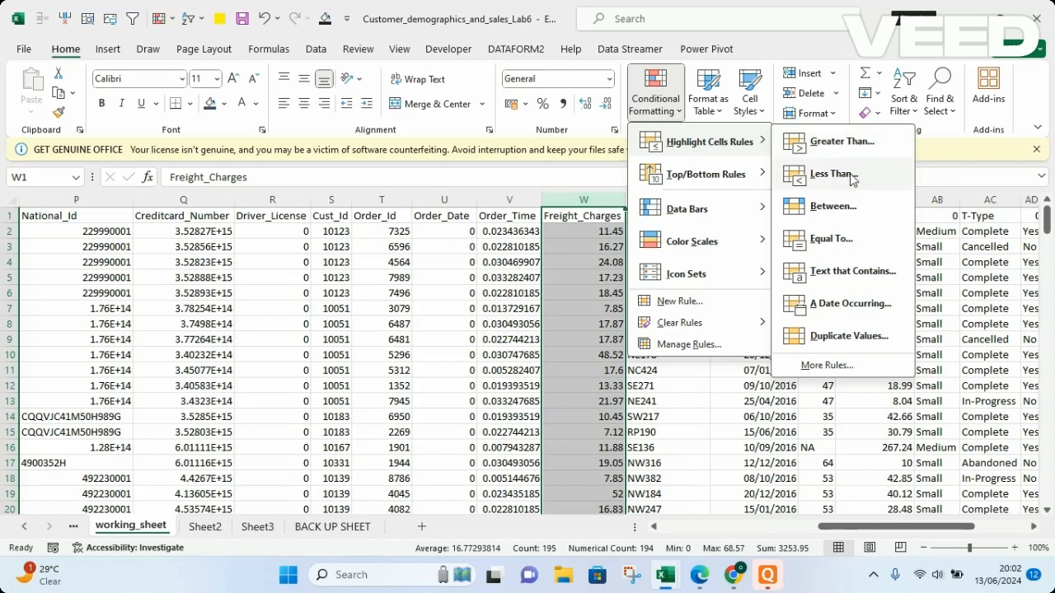
pyautogui.click(835, 176)
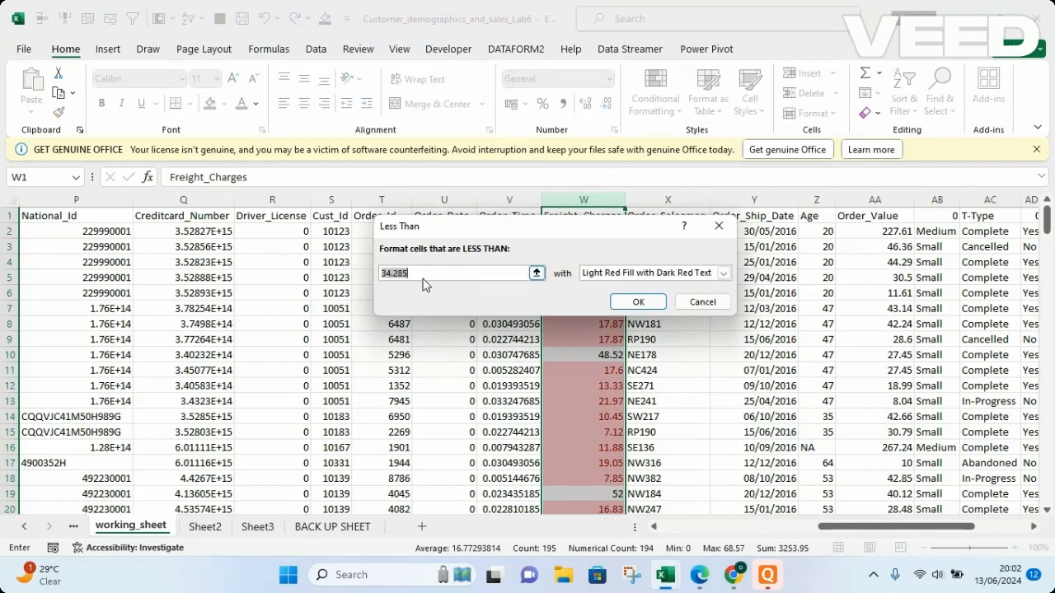
pyautogui.write('20')
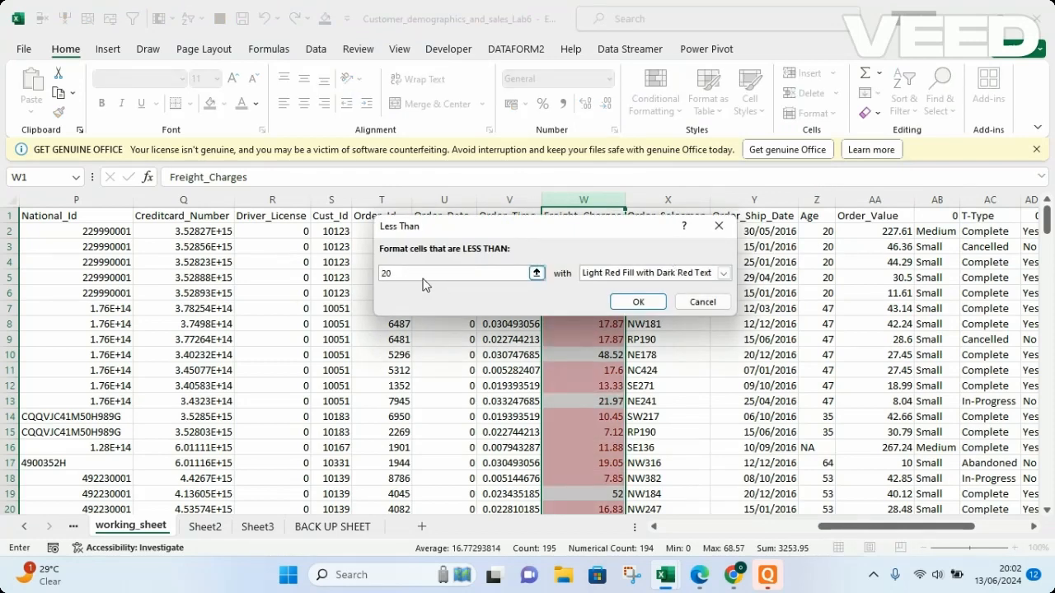
pyautogui.click(723, 274)
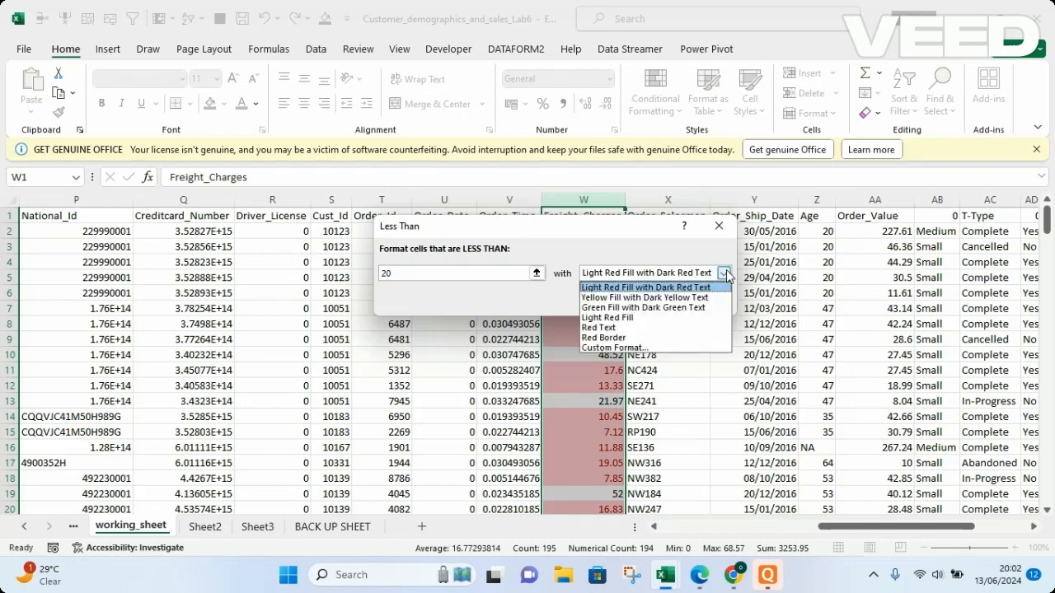
pyautogui.click(600, 327)
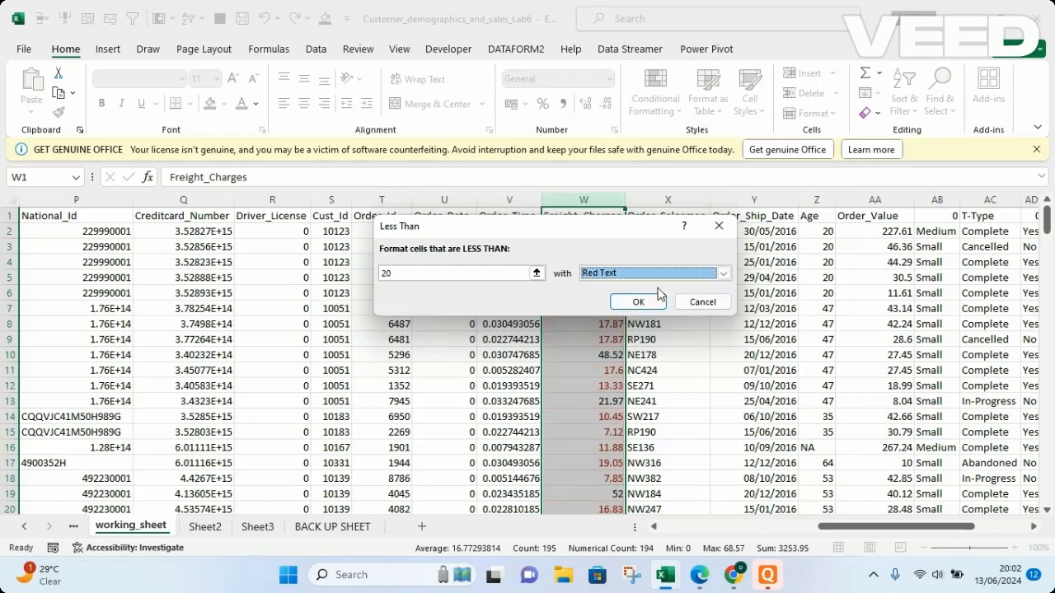
pyautogui.click(721, 276)
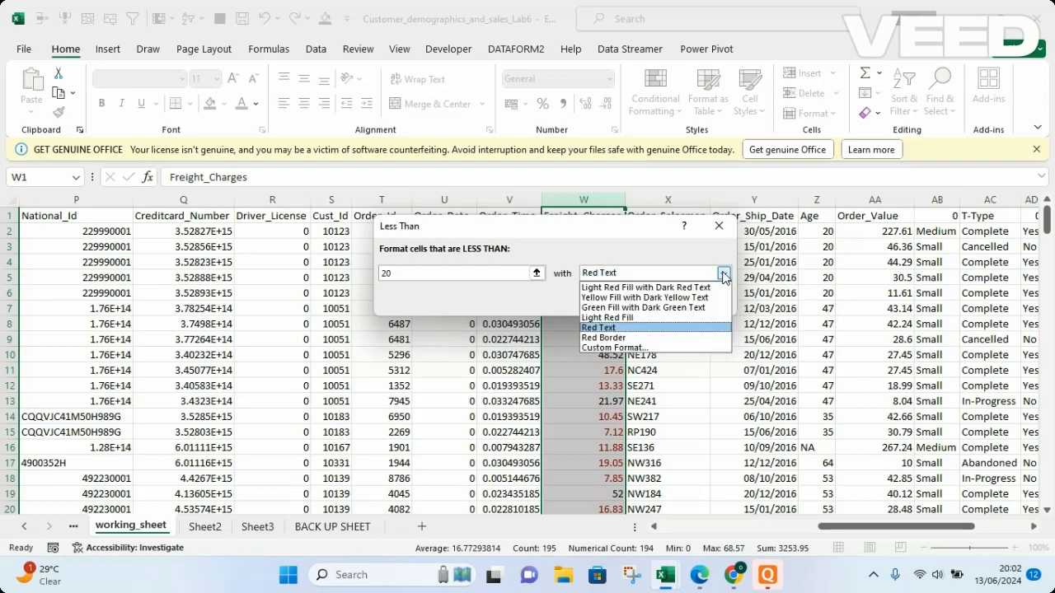
pyautogui.click(621, 289)
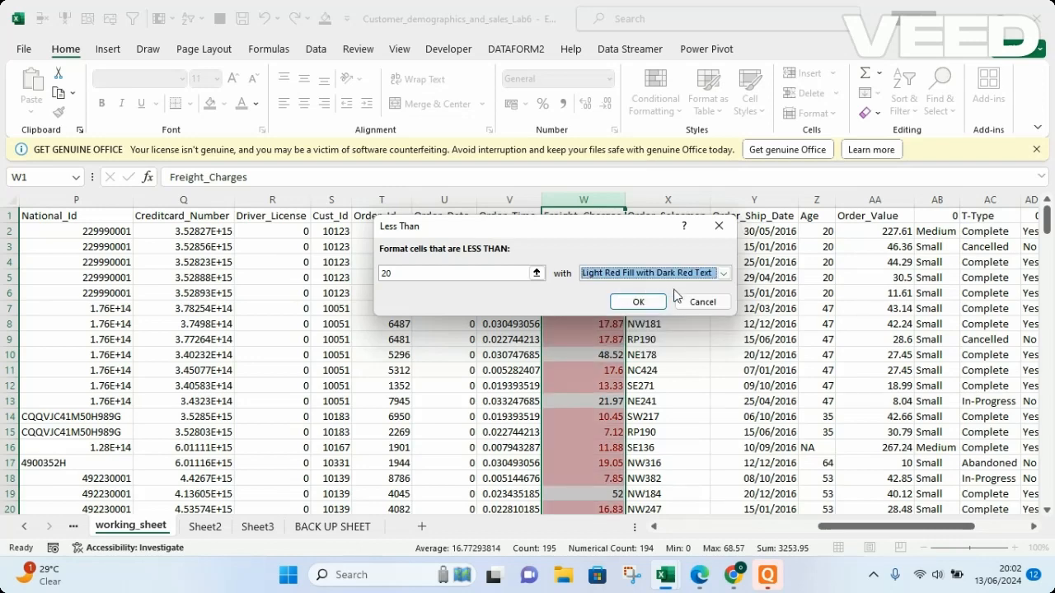
pyautogui.click(636, 302)
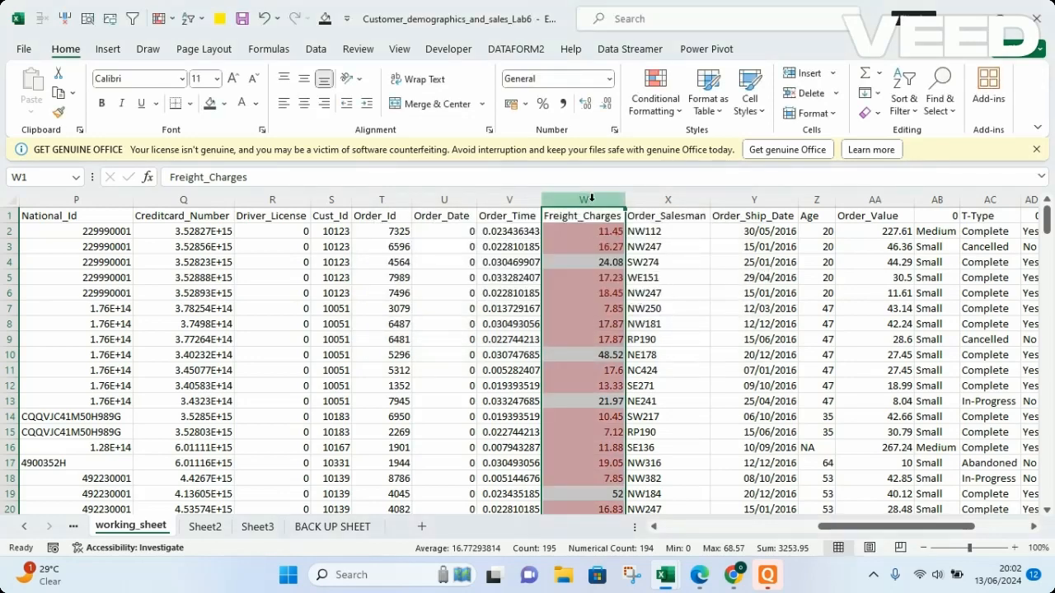
pyautogui.click(734, 289)
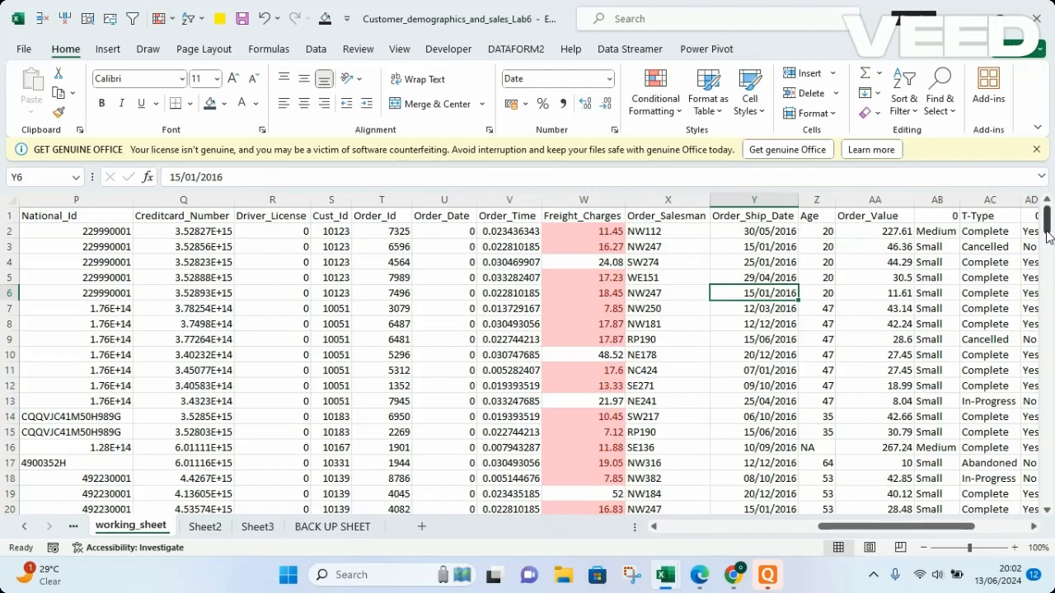
pyautogui.moveTo(1049, 221); pyautogui.dragTo(1006, 192)
# - Clear the less-than highlighting by removing conditional formatting rules from the entire sheet
pyautogui.click(606, 194)
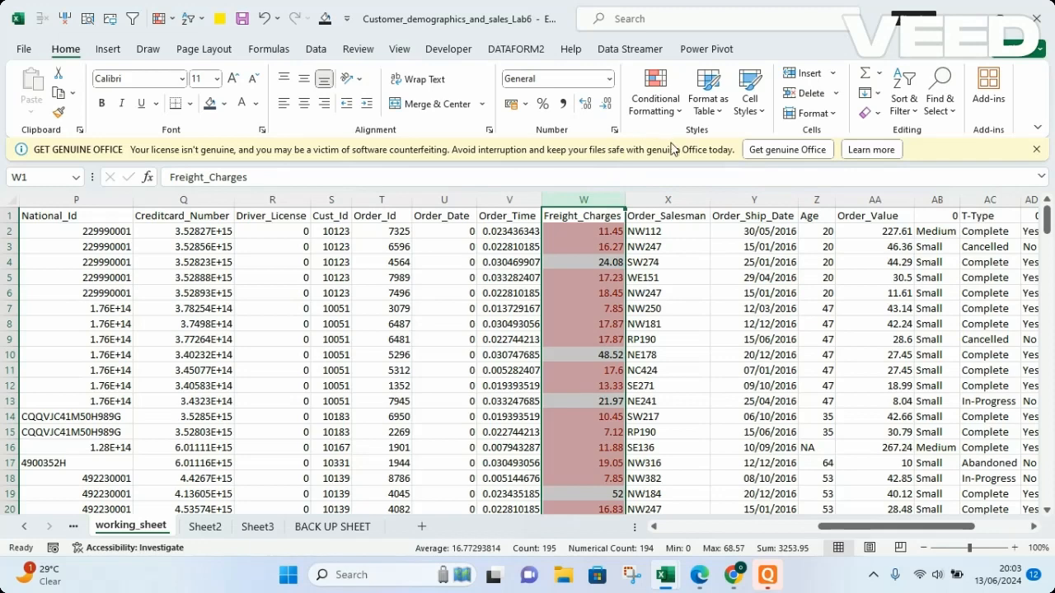
pyautogui.click(696, 277)
pyautogui.click(660, 105)
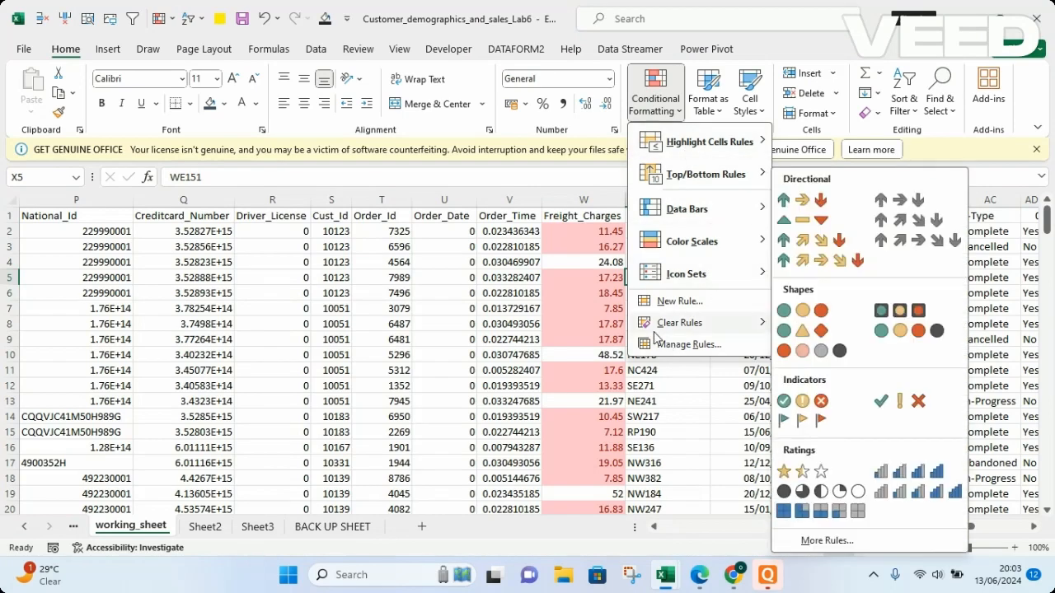
pyautogui.moveTo(684, 325)
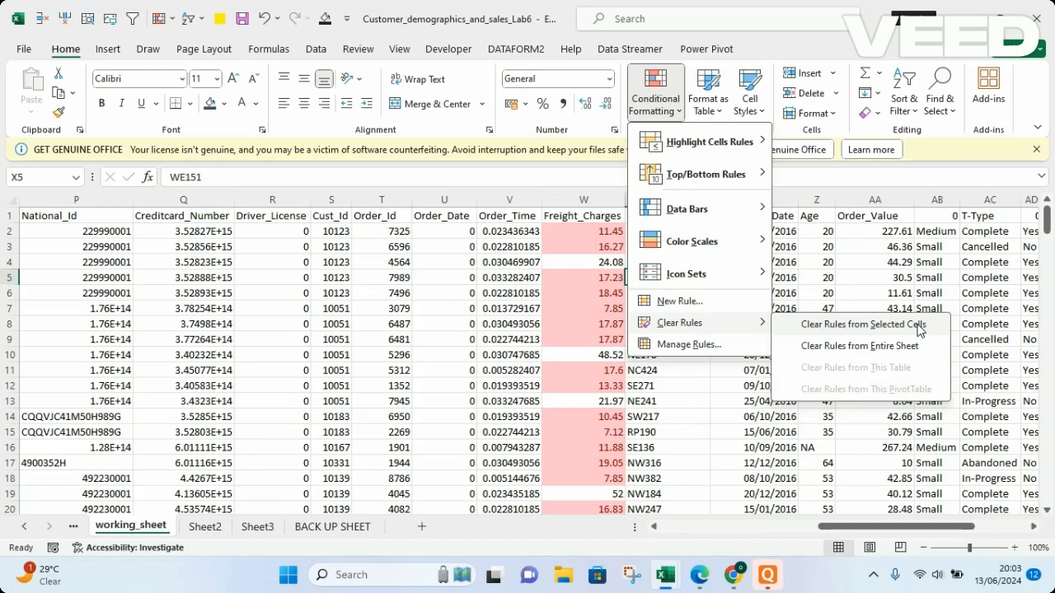
pyautogui.click(845, 347)
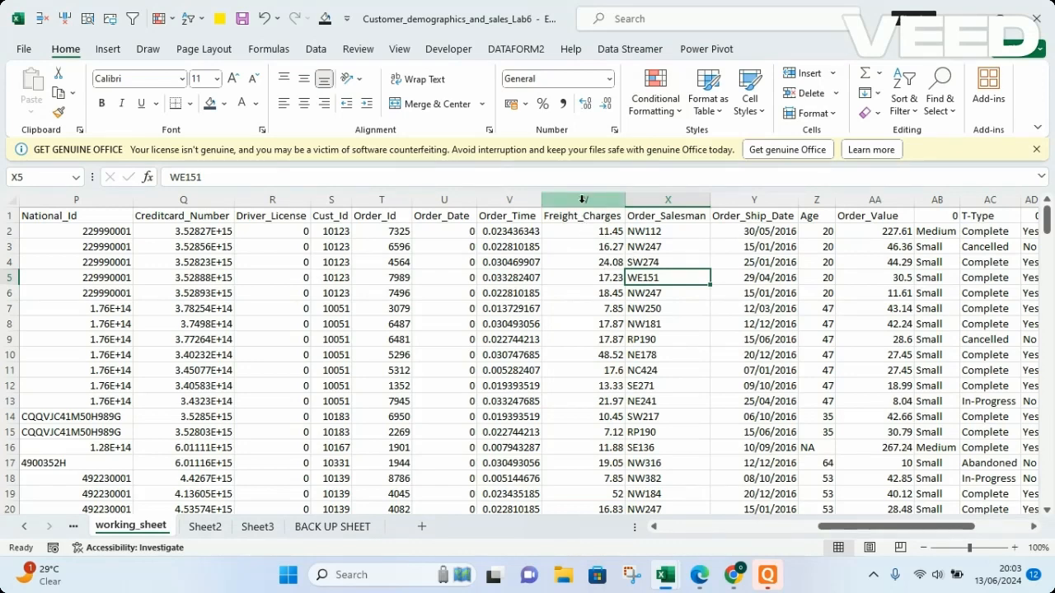
# - Highlight duplicate values in the Freight_Charges column with Light Red Fill with Dark Red Text and check the column
pyautogui.click(582, 200)
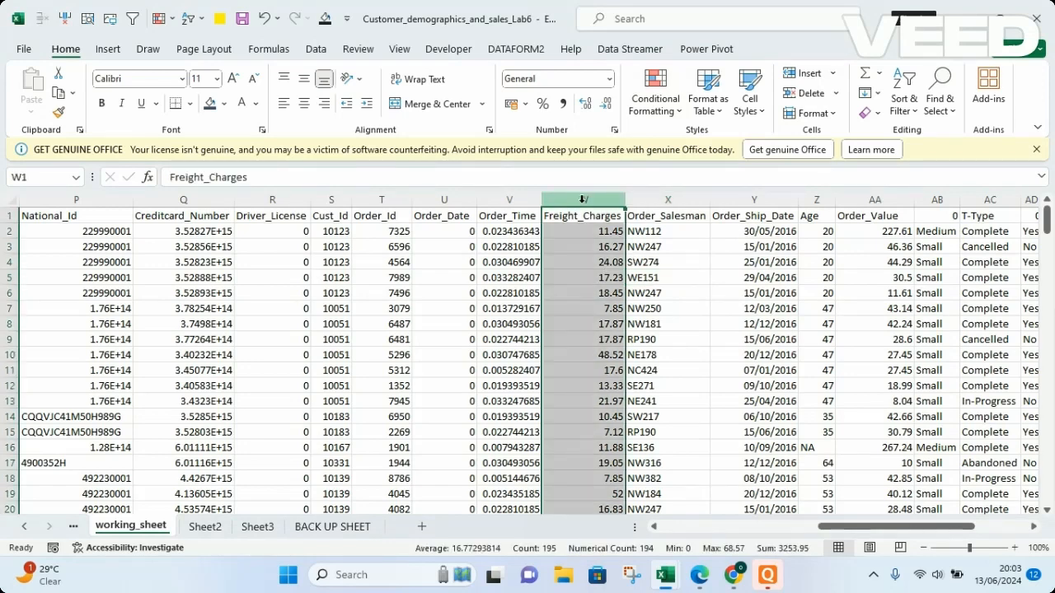
pyautogui.click(655, 99)
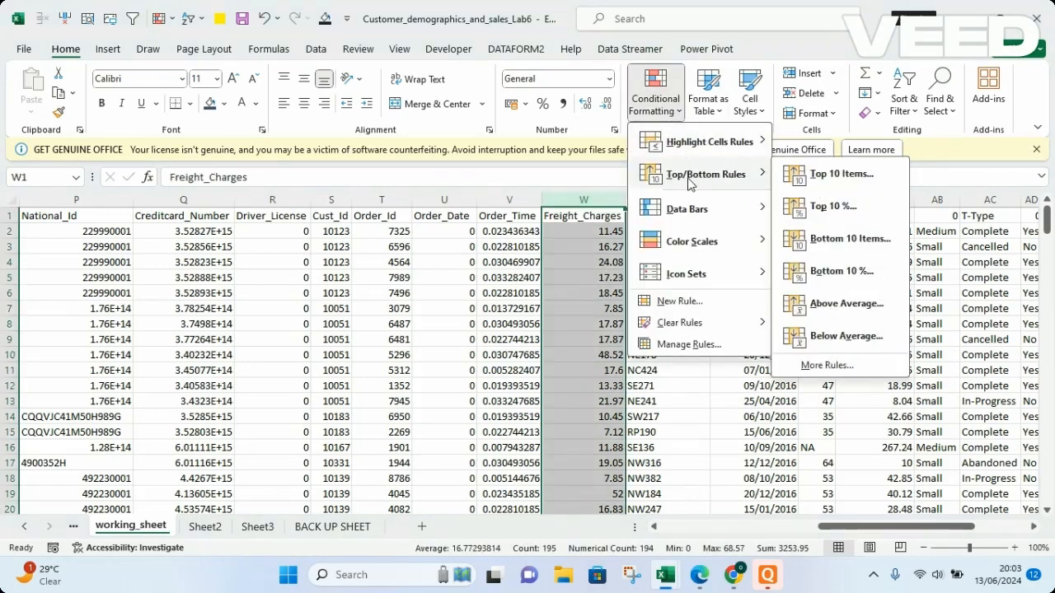
pyautogui.moveTo(717, 150)
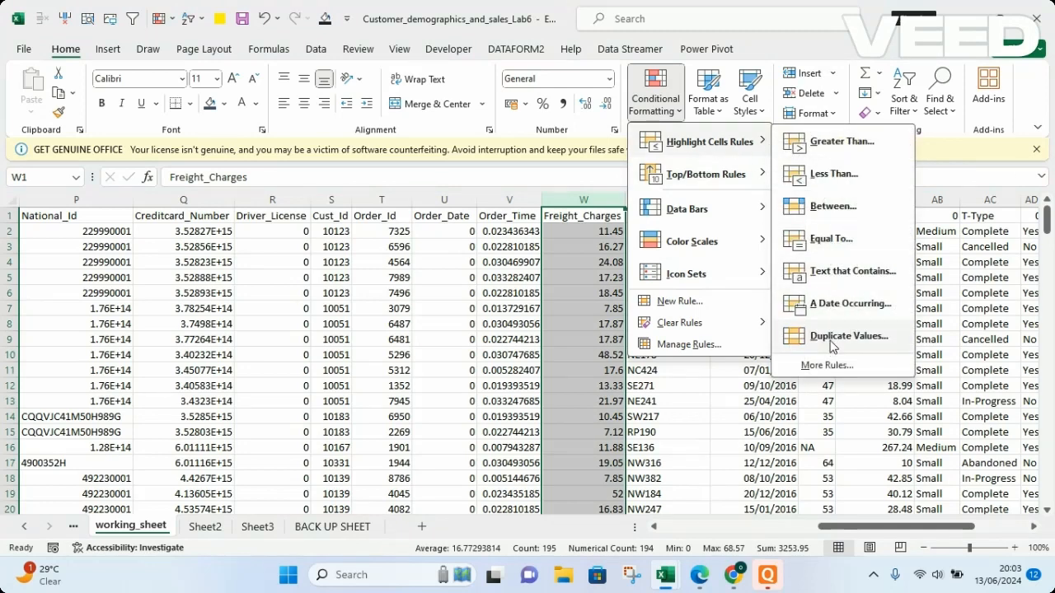
pyautogui.click(828, 338)
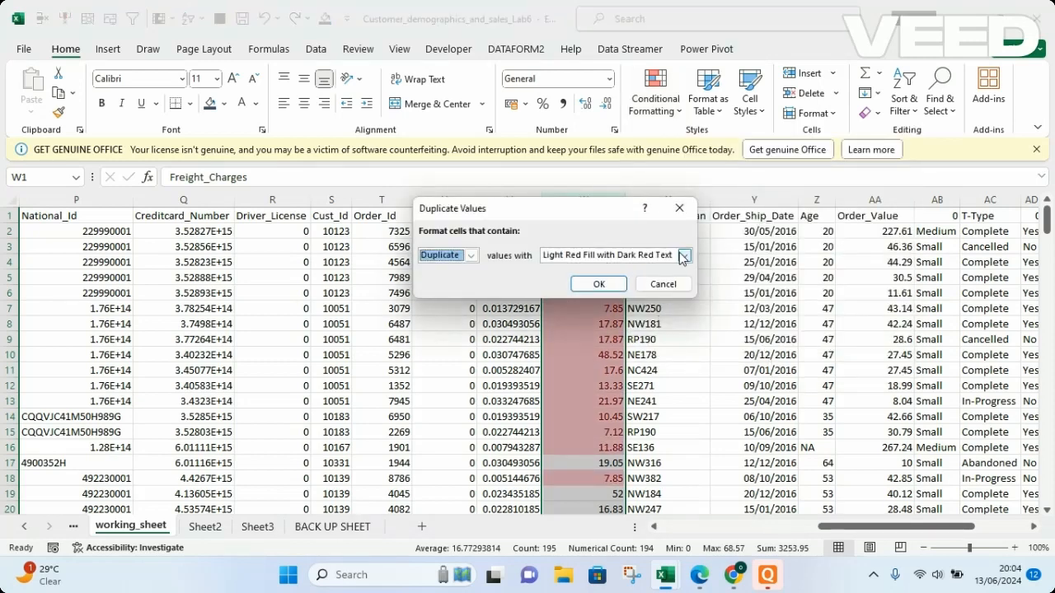
pyautogui.click(598, 284)
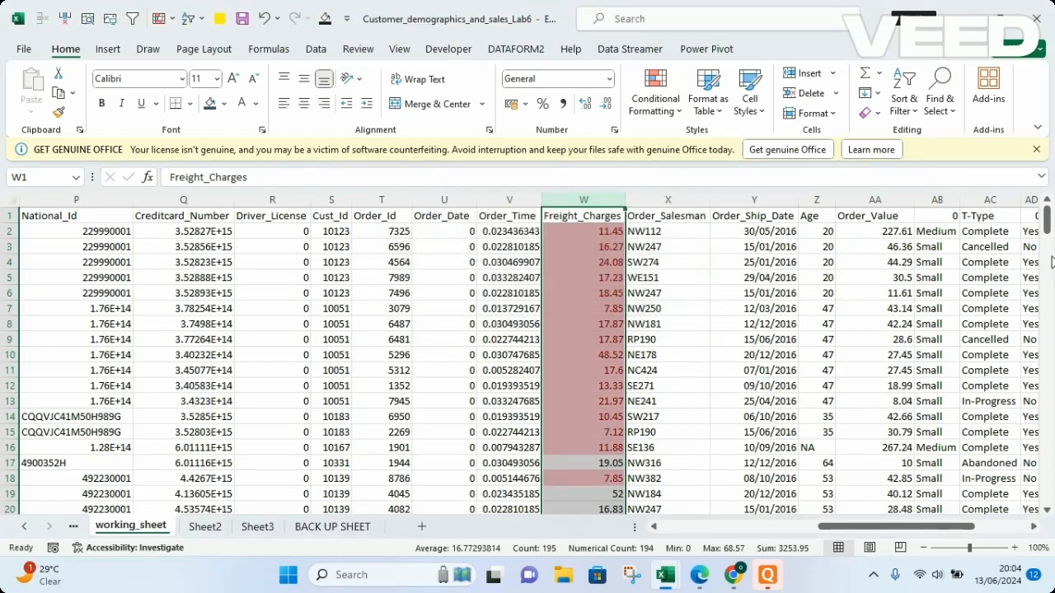
pyautogui.moveTo(1046, 229); pyautogui.dragTo(1030, 202)
# - Remove the duplicate-value highlighting by clearing conditional formatting rules from the entire sheet
pyautogui.click(672, 101)
pyautogui.moveTo(682, 256)
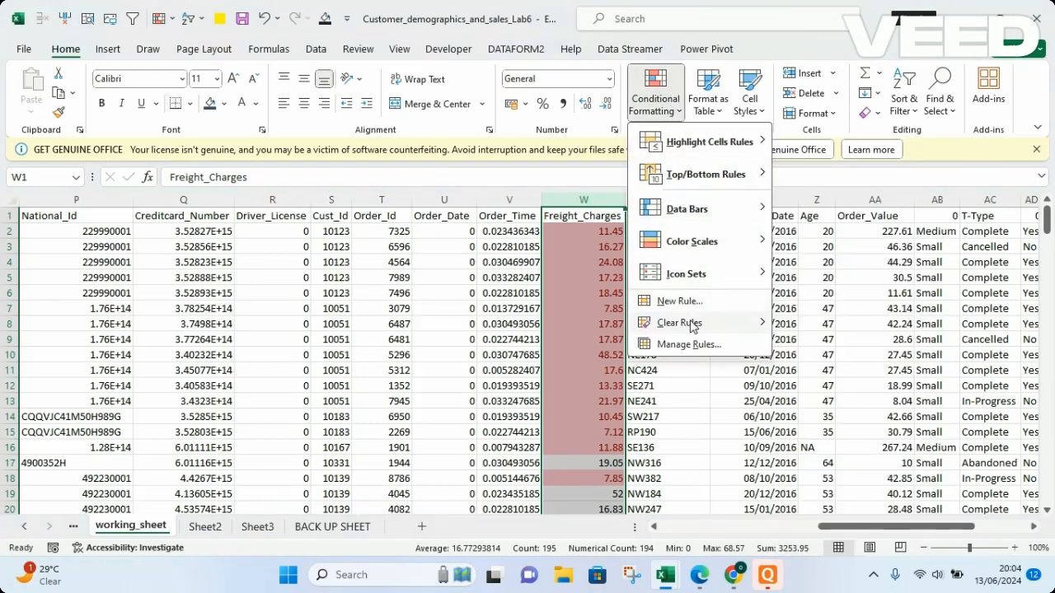
pyautogui.moveTo(692, 322)
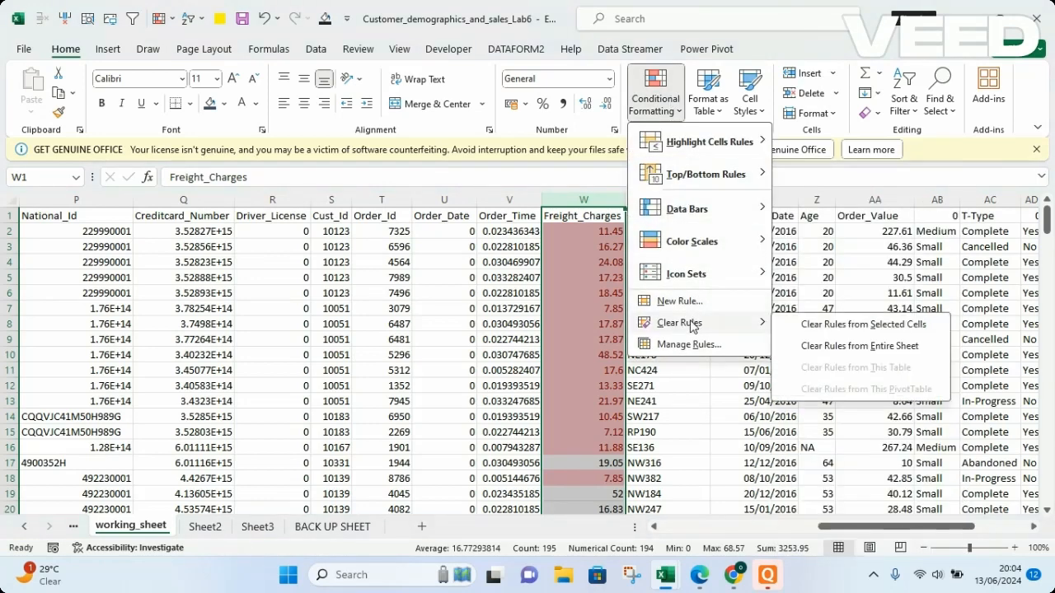
pyautogui.click(835, 346)
pyautogui.click(410, 278)
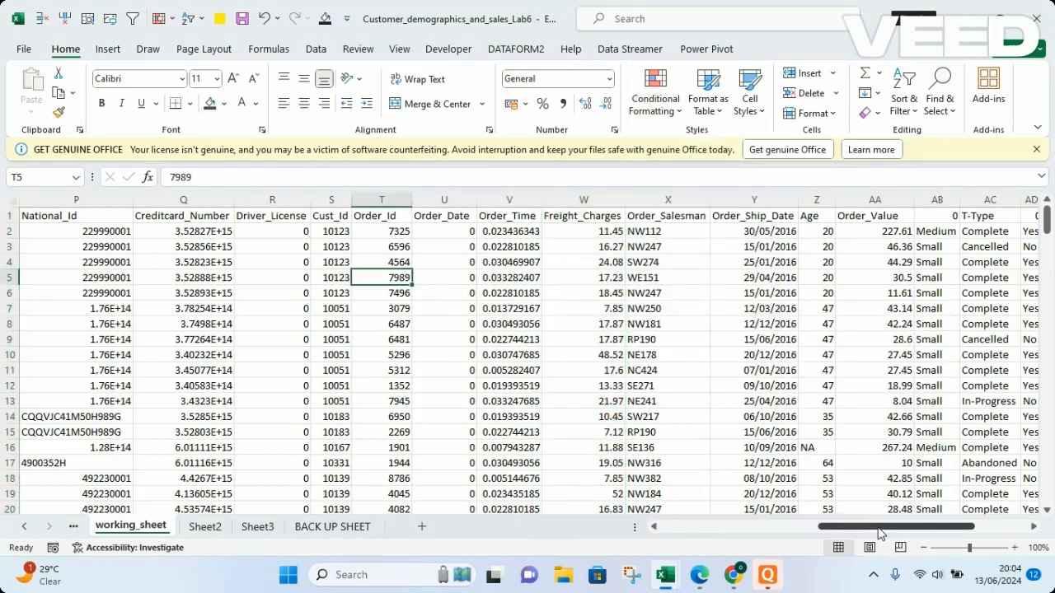
# - Highlight duplicate values in the Order_Id column with Light Red Fill with Dark Red Text and check the column down to its end
pyautogui.moveTo(879, 534)
pyautogui.mouseDown()
pyautogui.moveTo(710, 550)
pyautogui.moveTo(859, 528)
pyautogui.mouseUp()
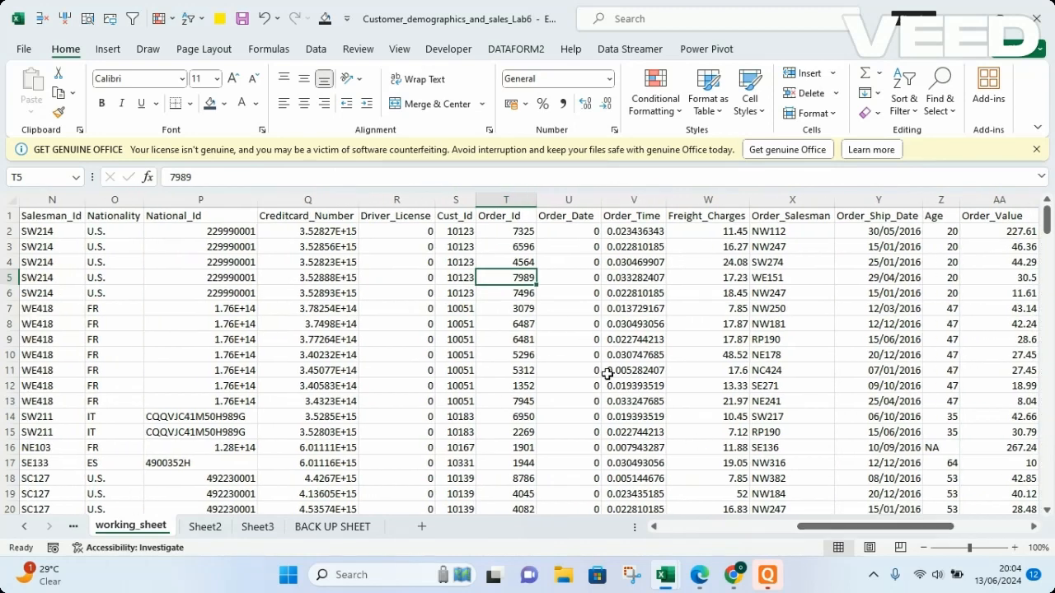
pyautogui.click(502, 201)
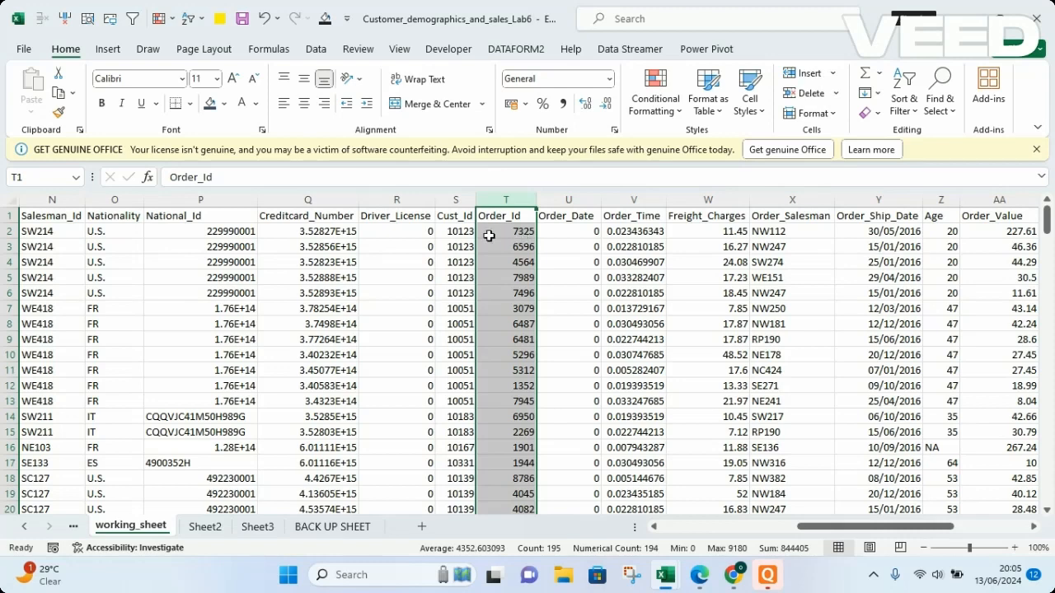
pyautogui.click(662, 105)
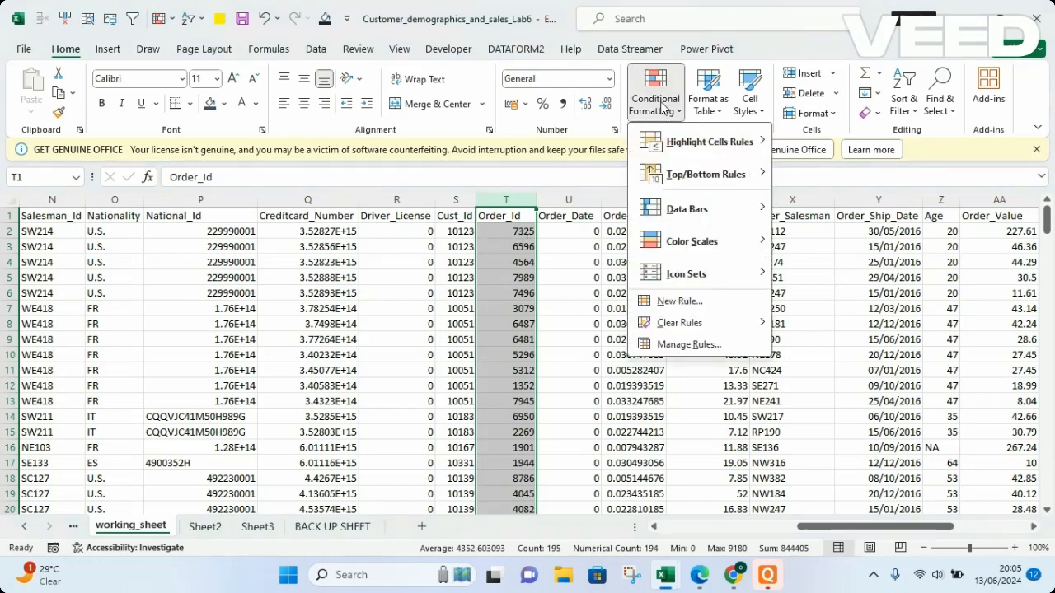
pyautogui.moveTo(700, 141)
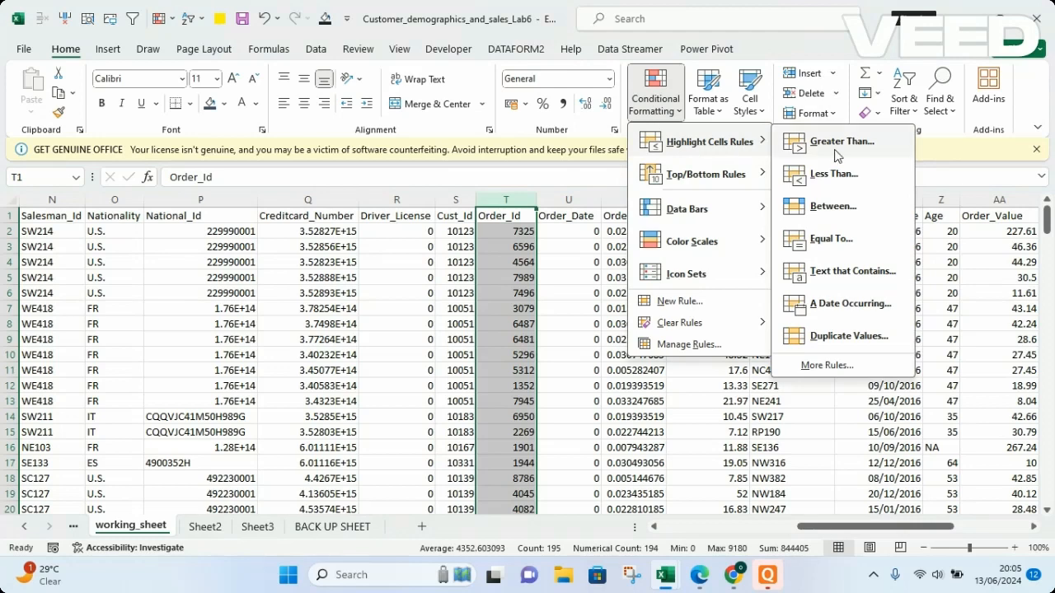
pyautogui.click(845, 341)
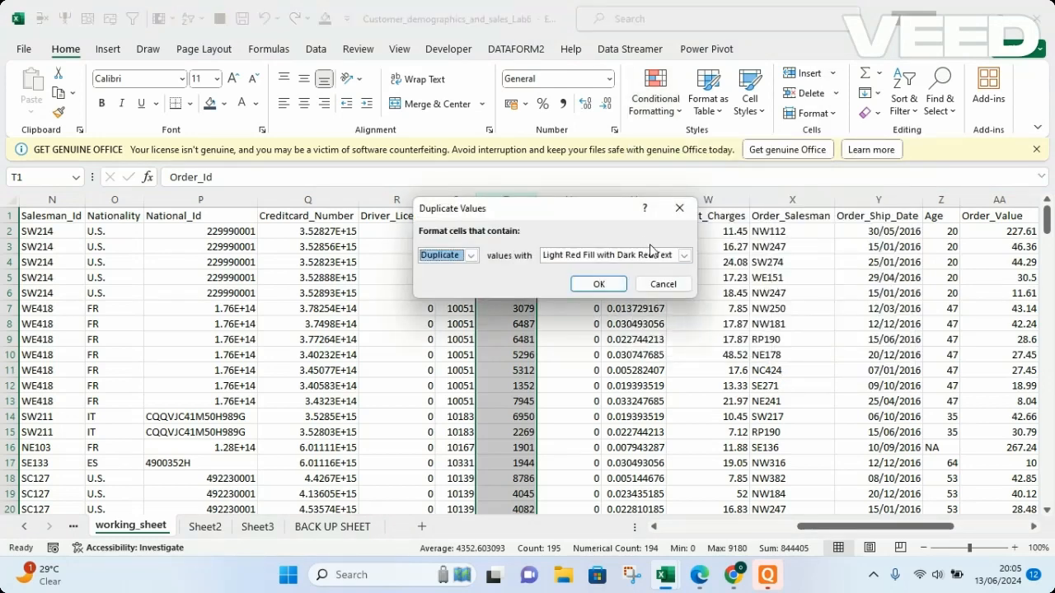
pyautogui.click(645, 260)
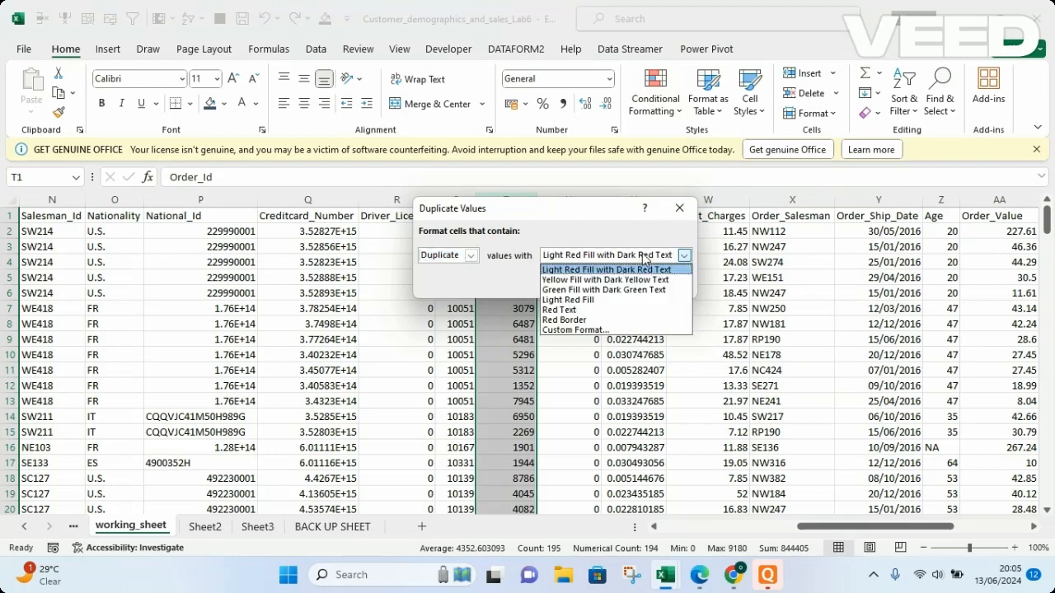
pyautogui.click(600, 270)
pyautogui.click(599, 285)
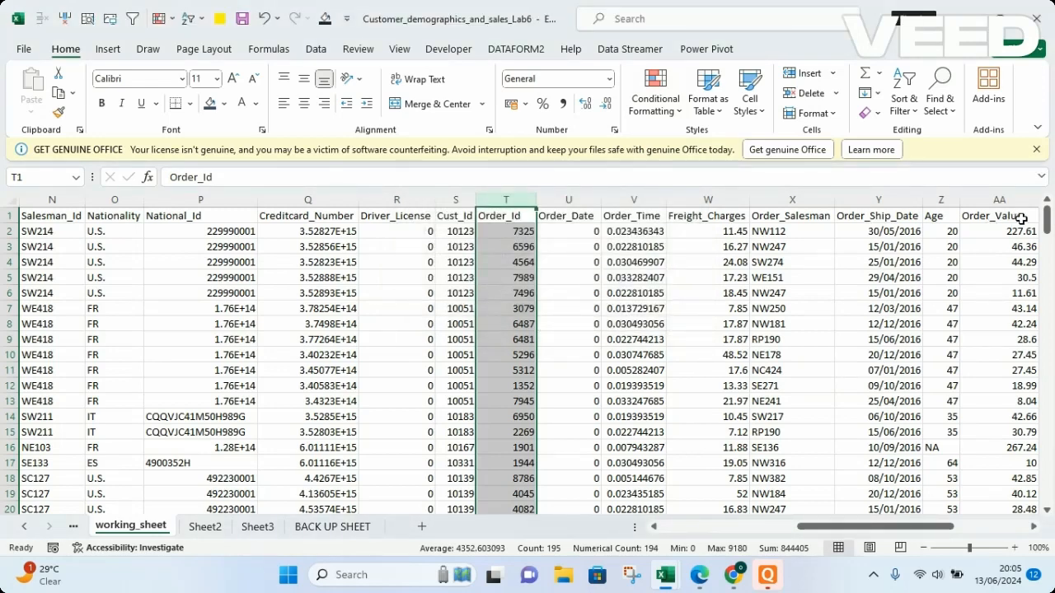
pyautogui.moveTo(1046, 223); pyautogui.dragTo(1047, 487)
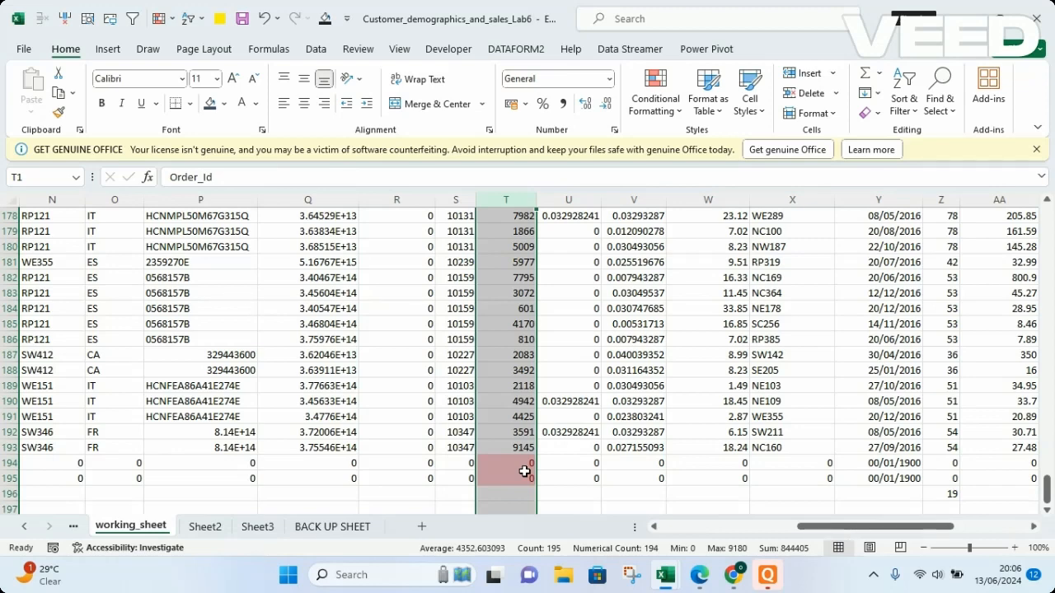
# - Clear the duplicate highlighting on Order_Id by removing the conditional formatting rules from the entire sheet
pyautogui.click(666, 107)
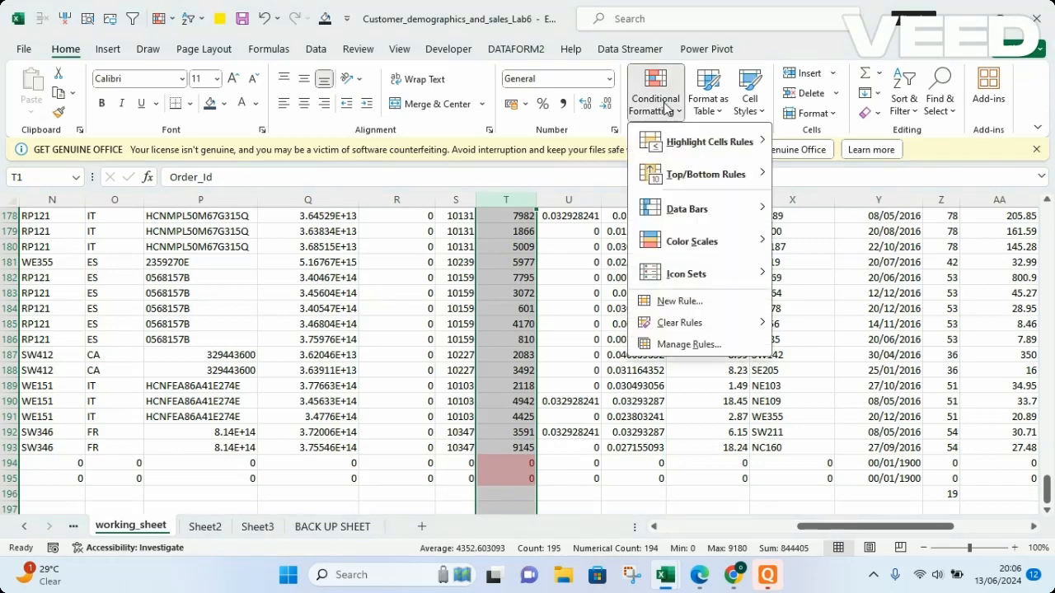
pyautogui.moveTo(684, 144)
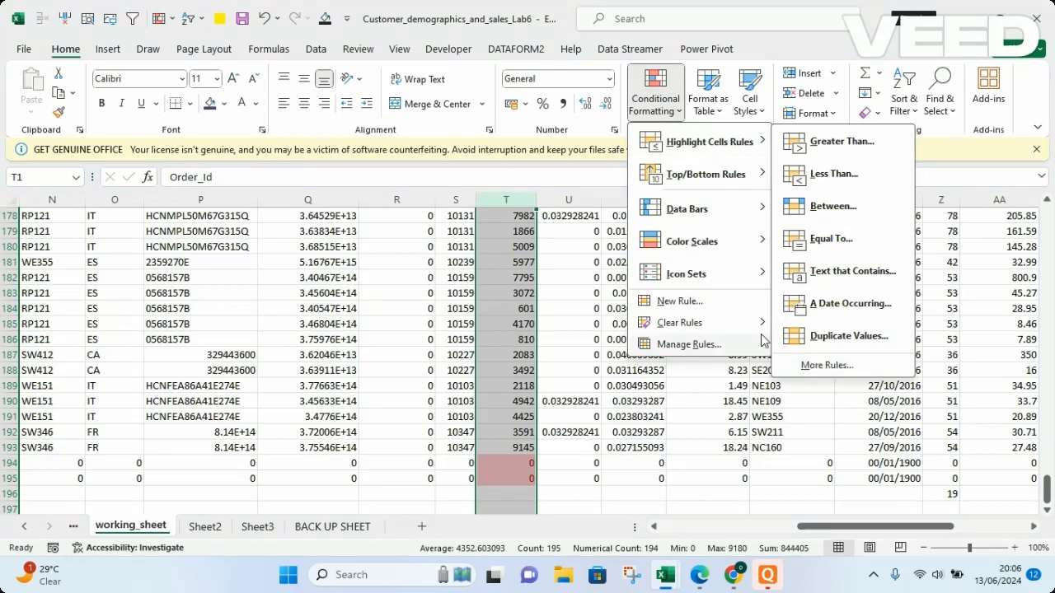
pyautogui.moveTo(681, 327)
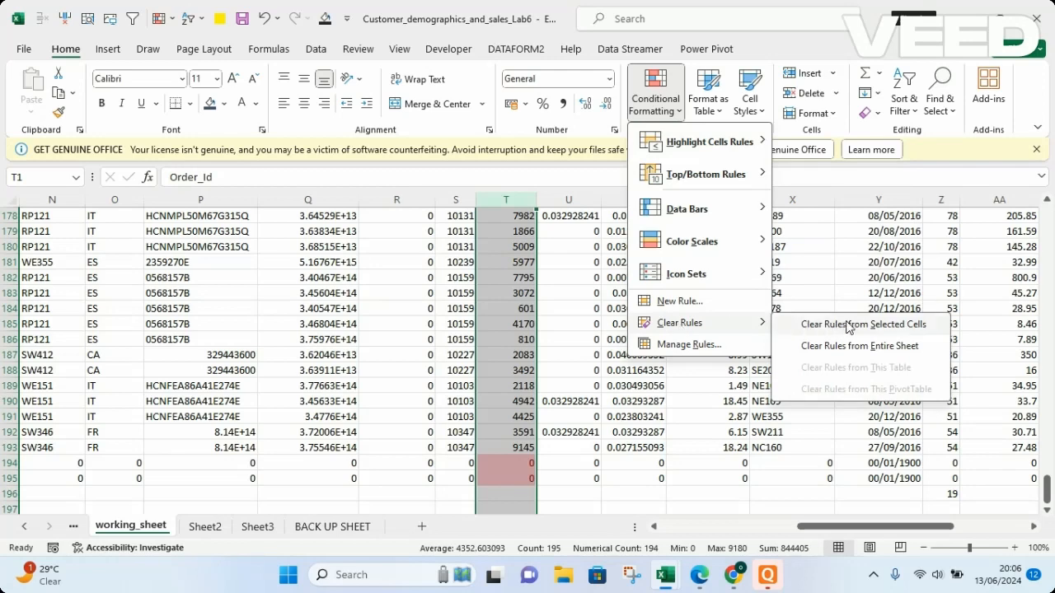
pyautogui.click(877, 347)
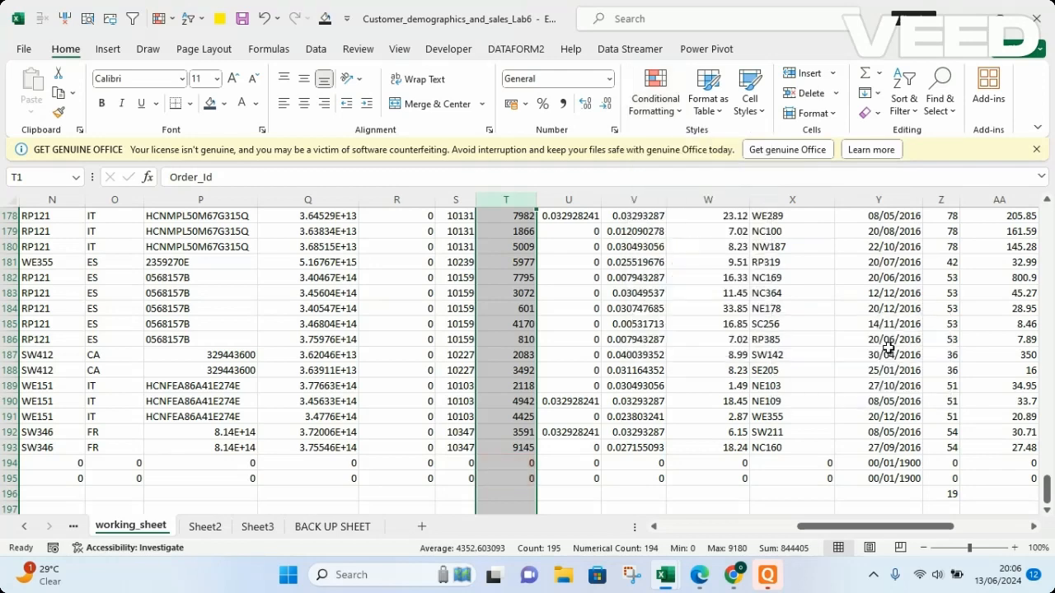
# - Highlight Order_Id values between 1000 and 4000 with Light Red Fill with Dark Red Text and review the formatted column
pyautogui.click(650, 116)
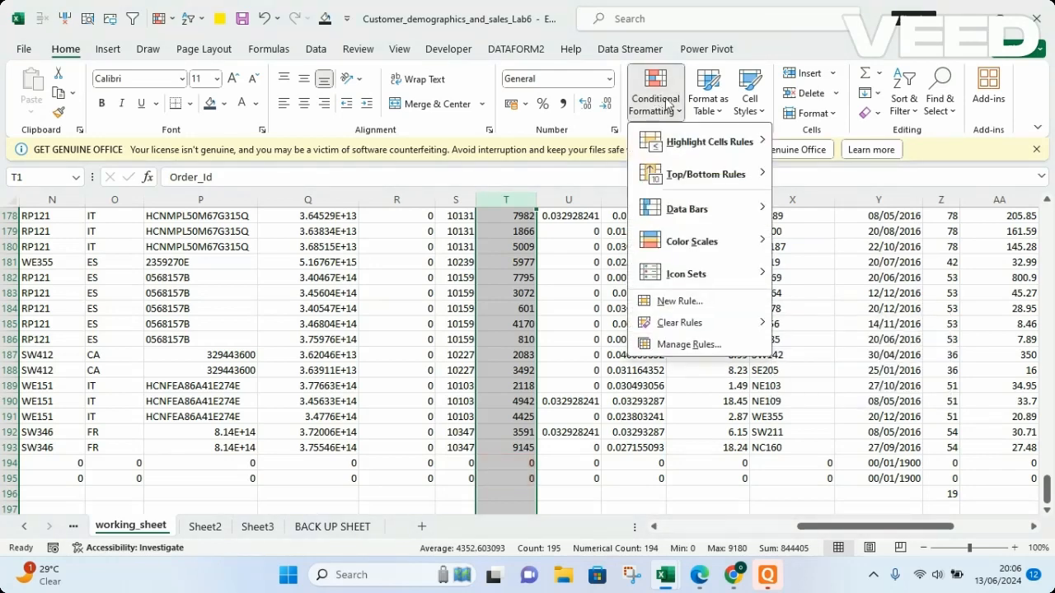
pyautogui.moveTo(718, 149)
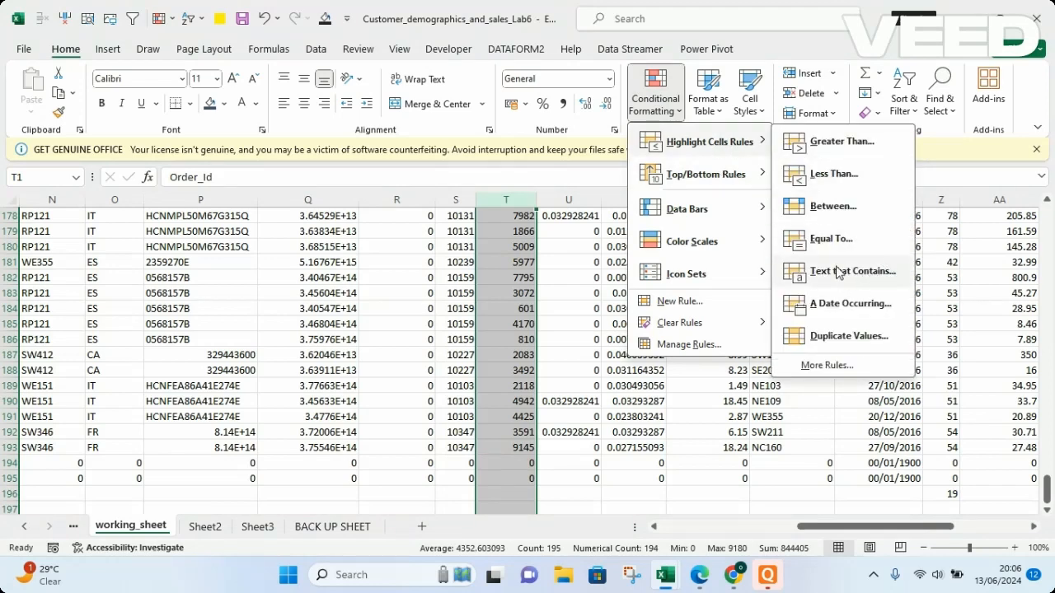
pyautogui.click(834, 207)
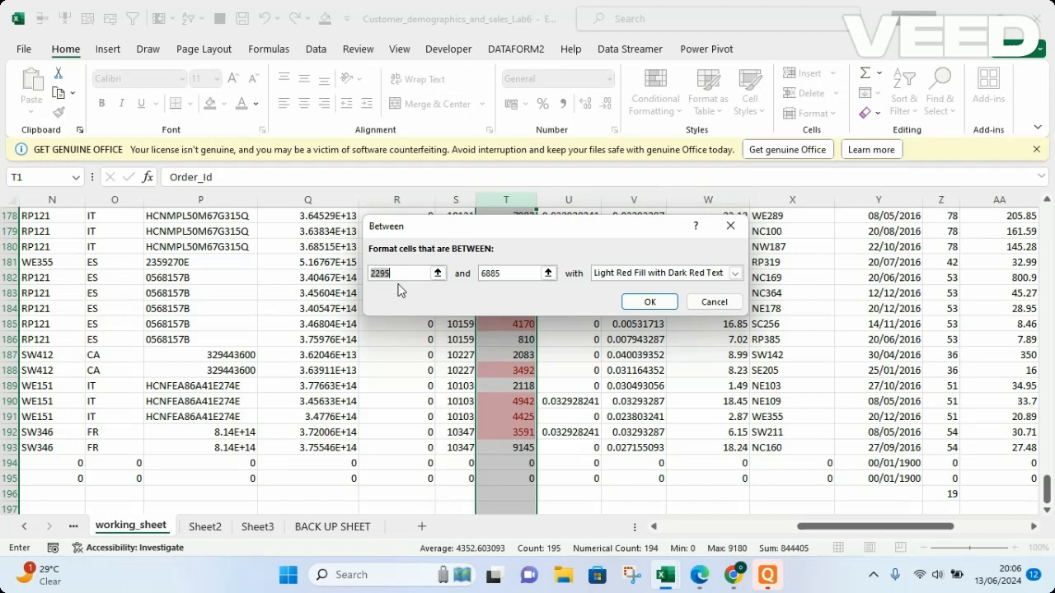
pyautogui.write('100')
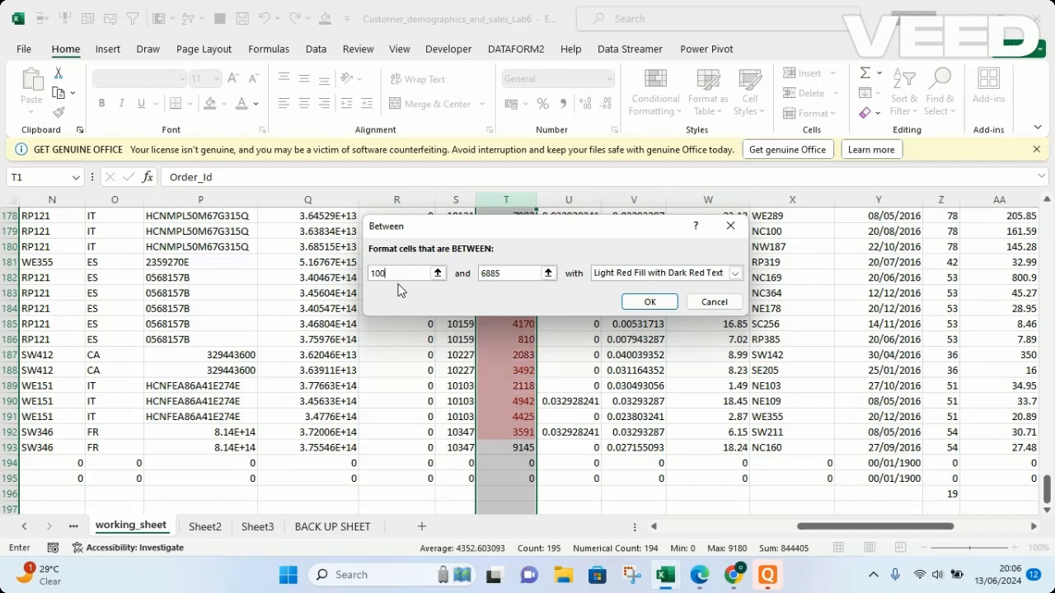
pyautogui.write('0')
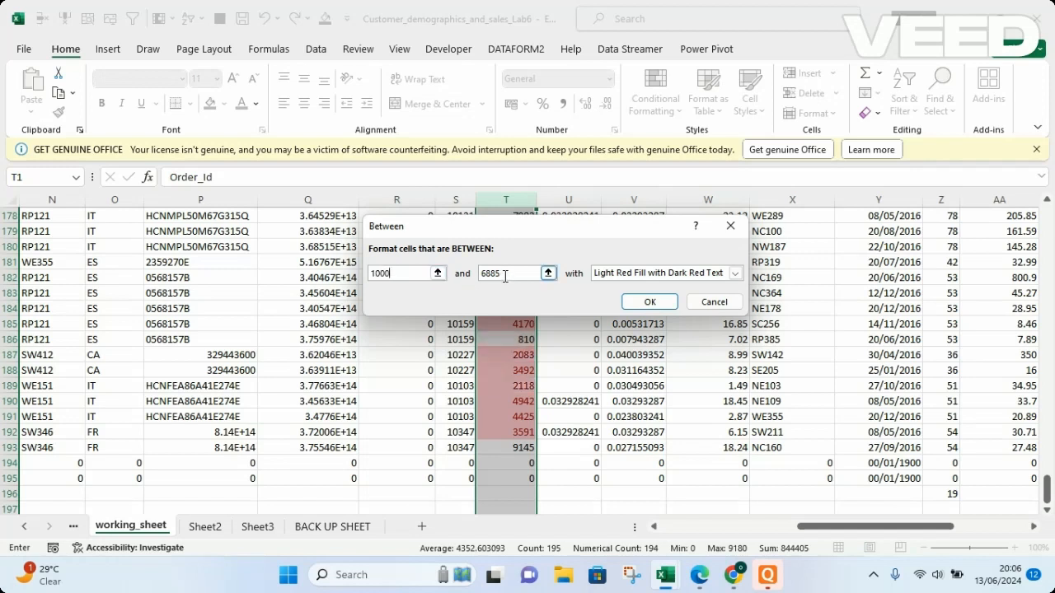
pyautogui.press('BackSpace')
pyautogui.press('BackSpace')
pyautogui.press('BackSpace')
pyautogui.press('BackSpace')
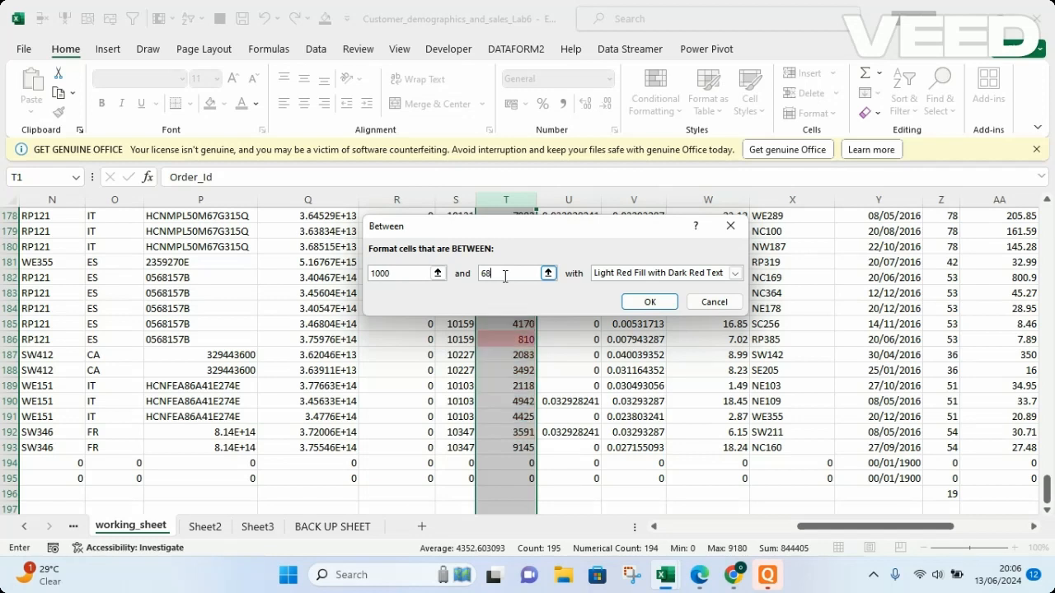
pyautogui.write('4000')
pyautogui.click(647, 303)
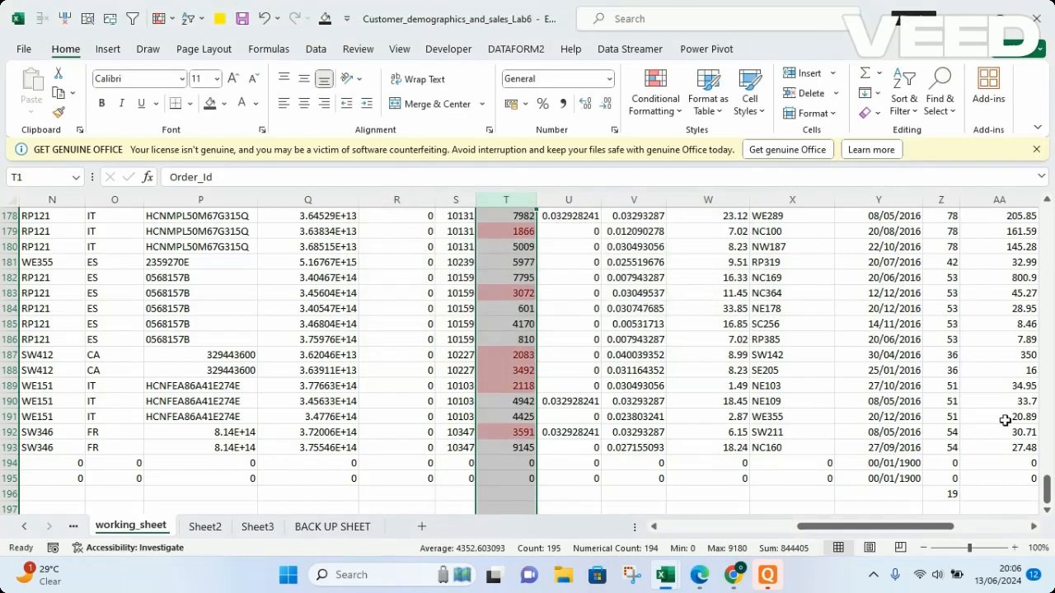
pyautogui.moveTo(1048, 492); pyautogui.dragTo(1006, 214)
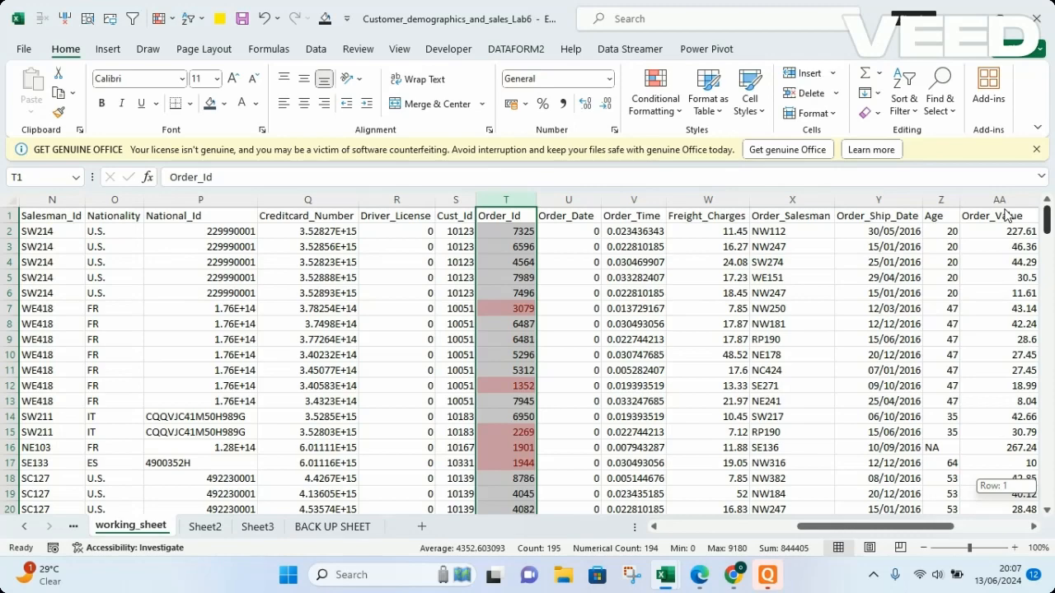
pyautogui.moveTo(1006, 215); pyautogui.dragTo(1047, 378)
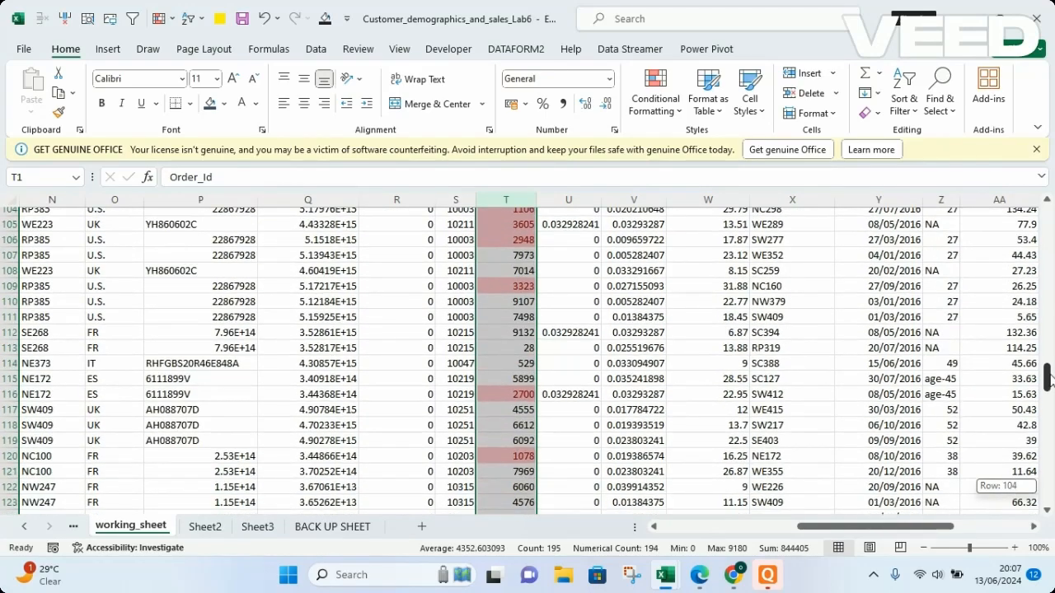
pyautogui.moveTo(1047, 378); pyautogui.dragTo(1048, 341)
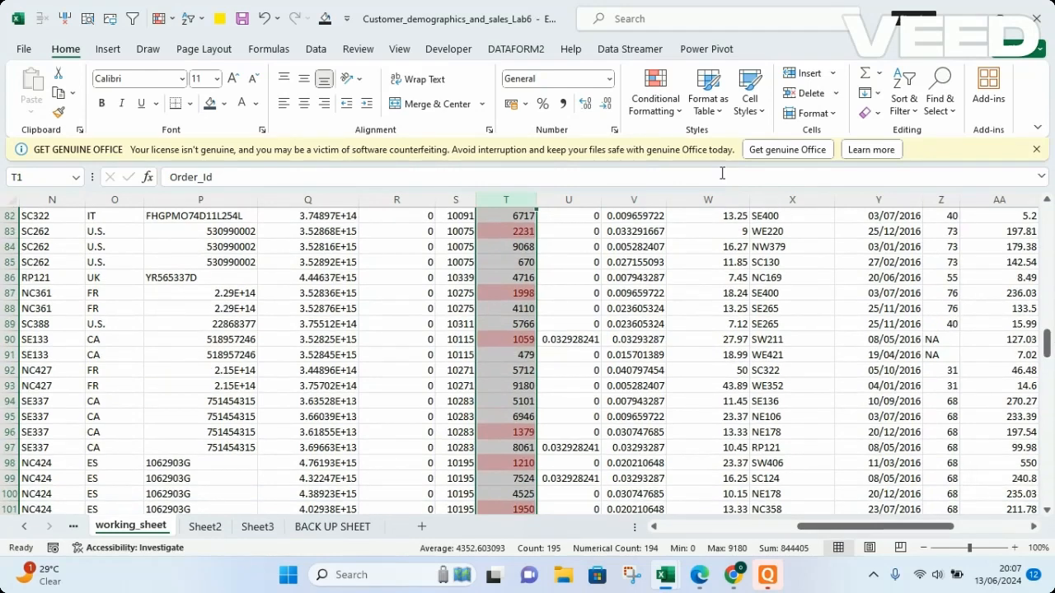
# - Clear the between-values conditional formatting rule from the selected Order_Id cells
pyautogui.click(657, 117)
pyautogui.moveTo(728, 183)
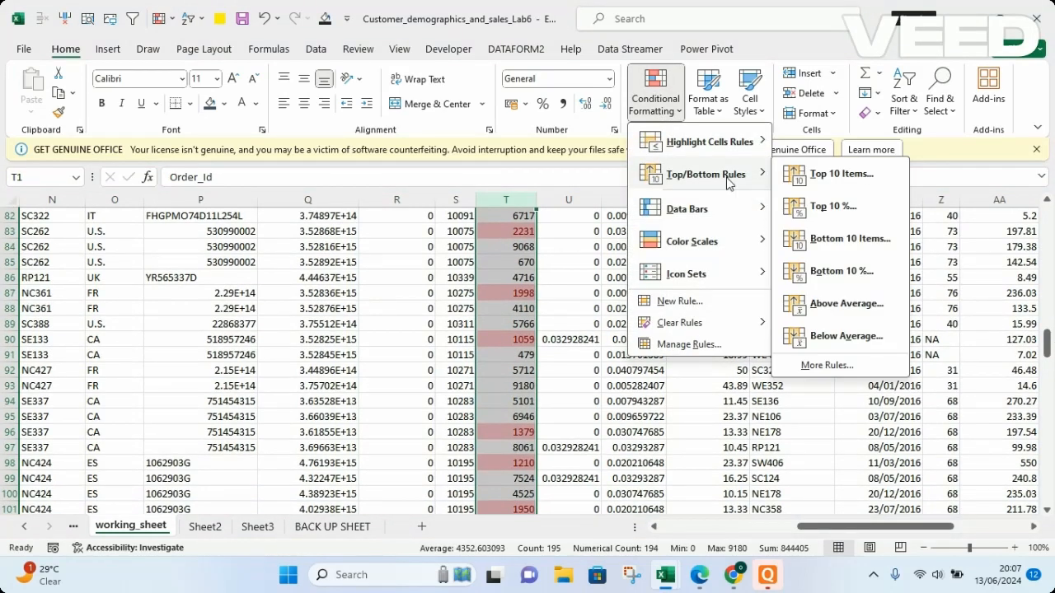
pyautogui.moveTo(676, 328)
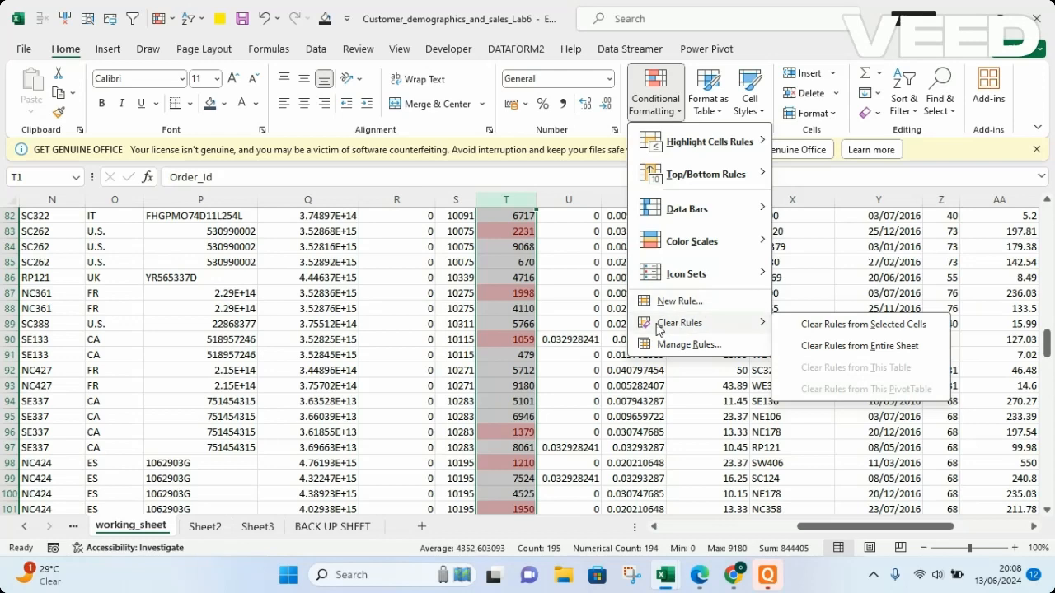
pyautogui.click(851, 329)
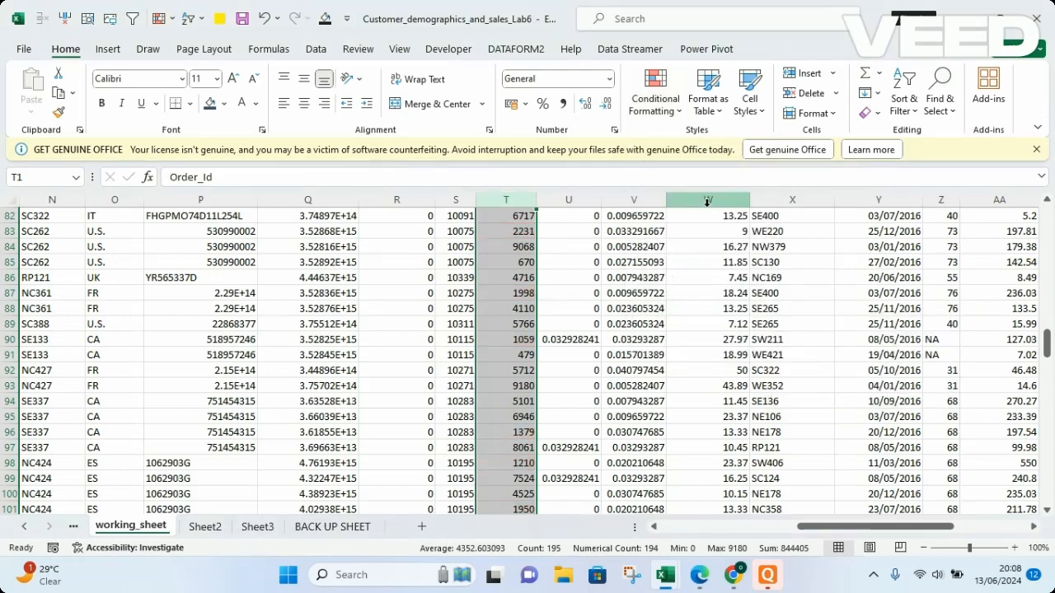
# - Highlight the top 10 items in the Freight_Charges column with Light Red Fill with Dark Red Text and check the column
pyautogui.click(672, 97)
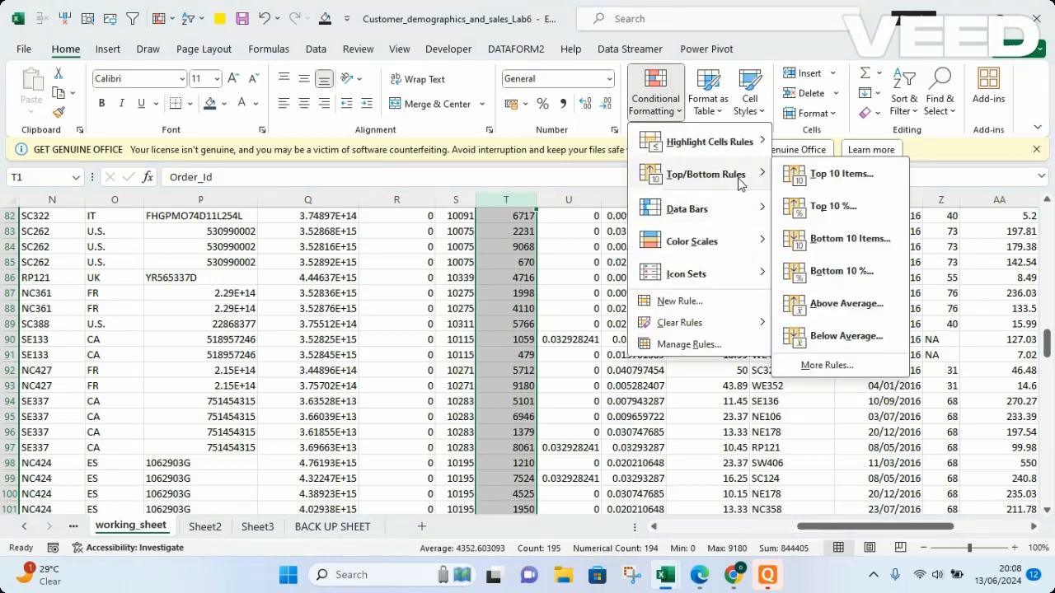
pyautogui.click(557, 262)
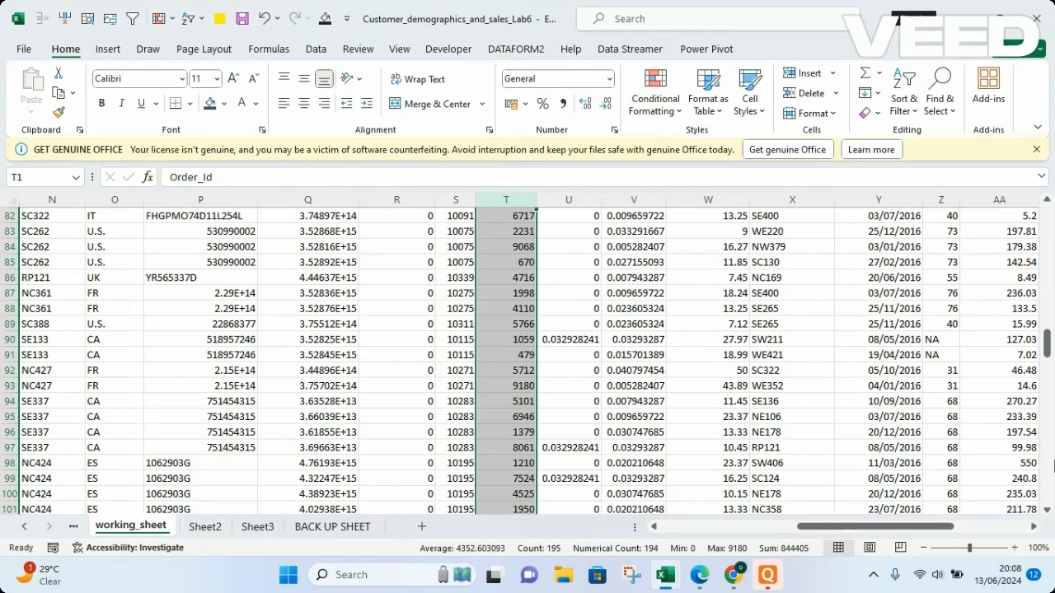
pyautogui.moveTo(1049, 352); pyautogui.dragTo(1047, 221)
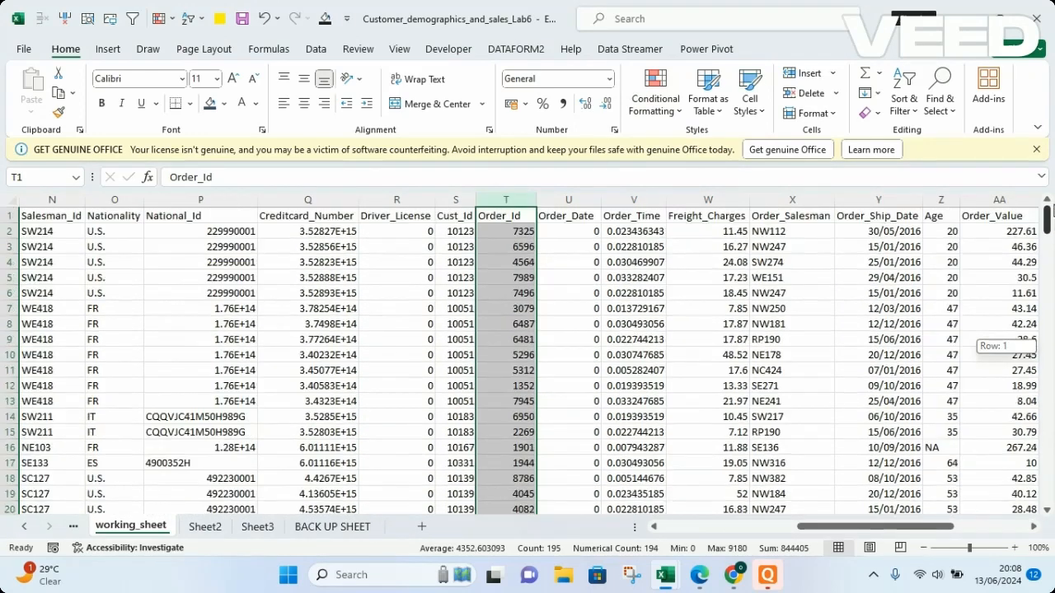
pyautogui.click(707, 201)
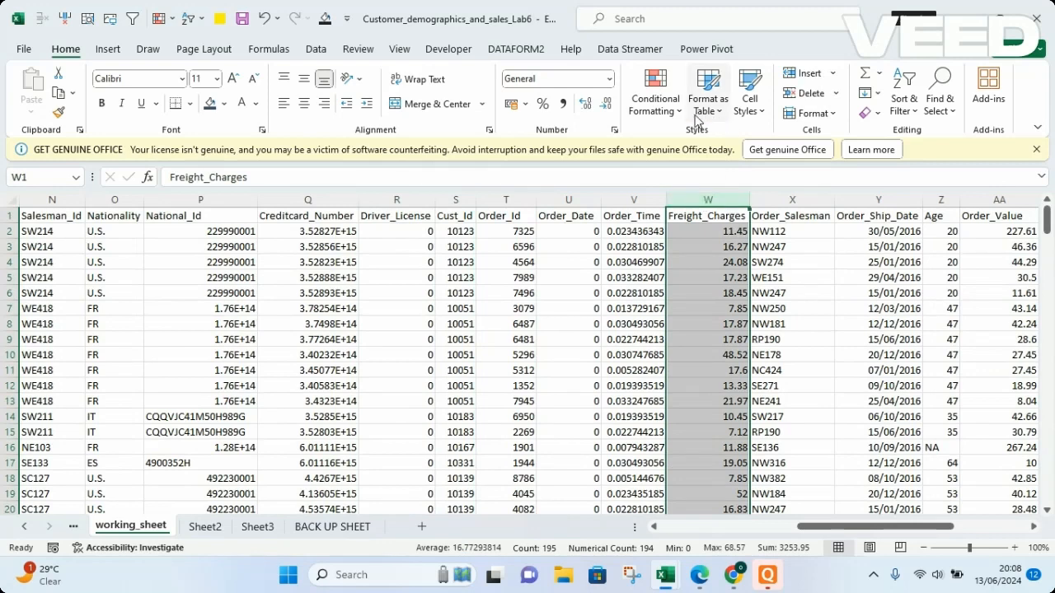
pyautogui.click(657, 107)
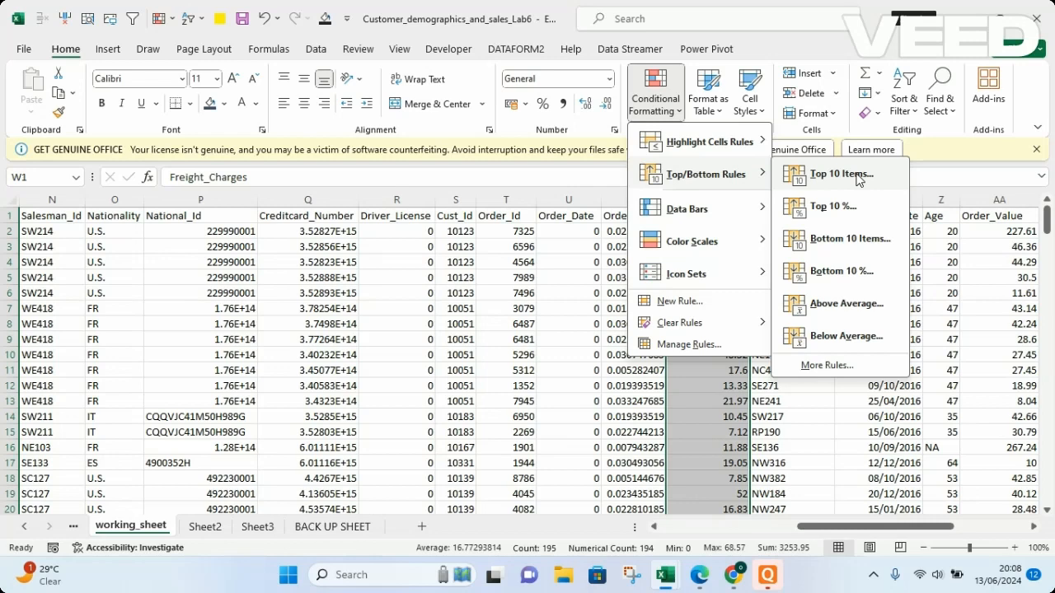
pyautogui.click(860, 180)
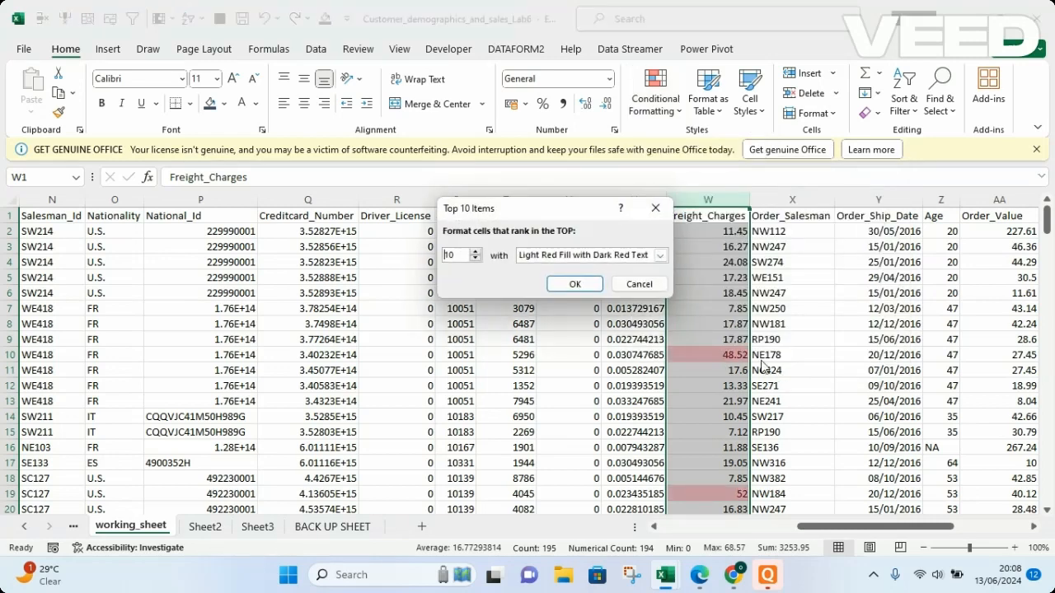
pyautogui.click(568, 287)
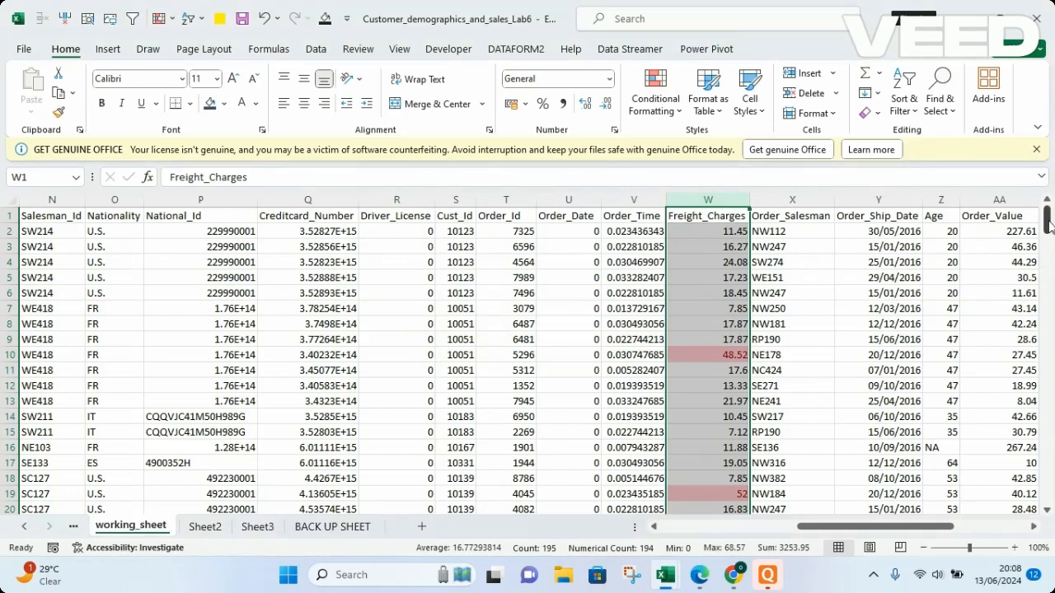
pyautogui.moveTo(1046, 227)
pyautogui.mouseDown()
pyautogui.moveTo(1050, 497)
pyautogui.moveTo(1039, 216)
pyautogui.mouseUp()
# - Edit the Freight_Charges top 10 conditional formatting rule to highlight the top 20 values and check the column
pyautogui.click(673, 118)
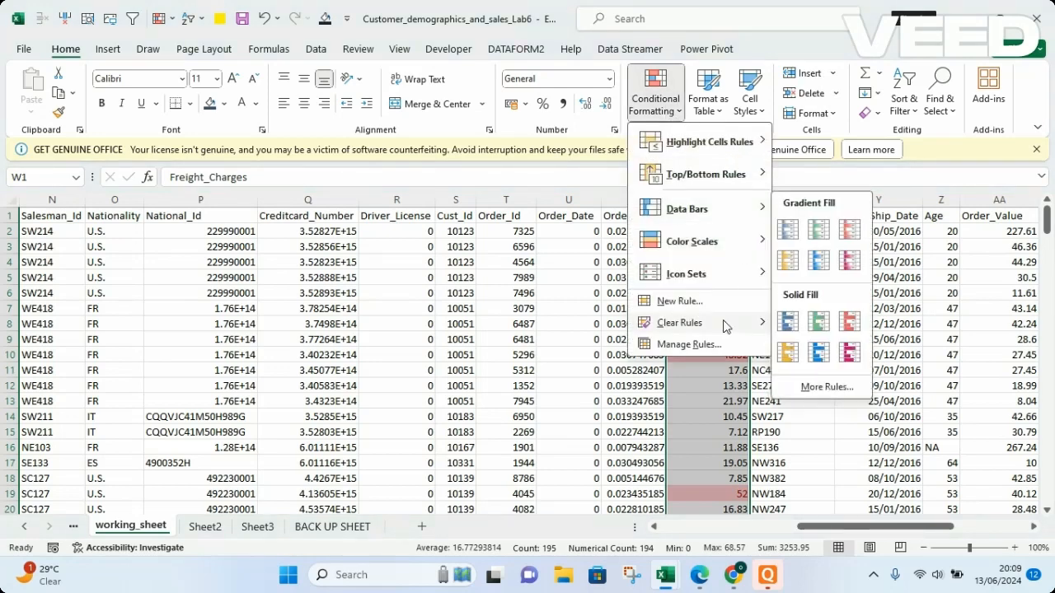
pyautogui.click(689, 345)
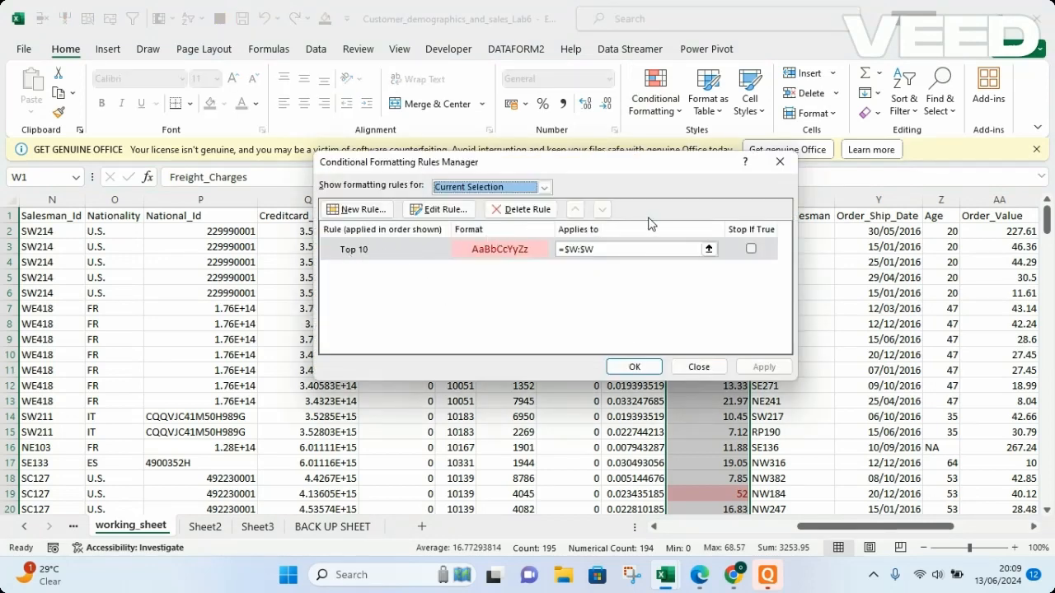
pyautogui.click(439, 213)
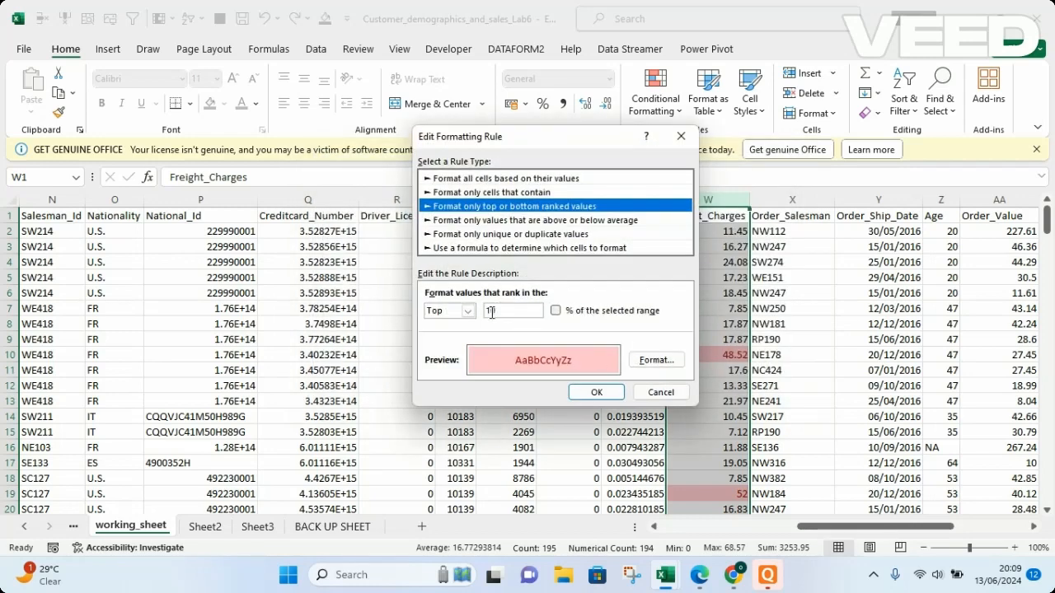
pyautogui.click(468, 312)
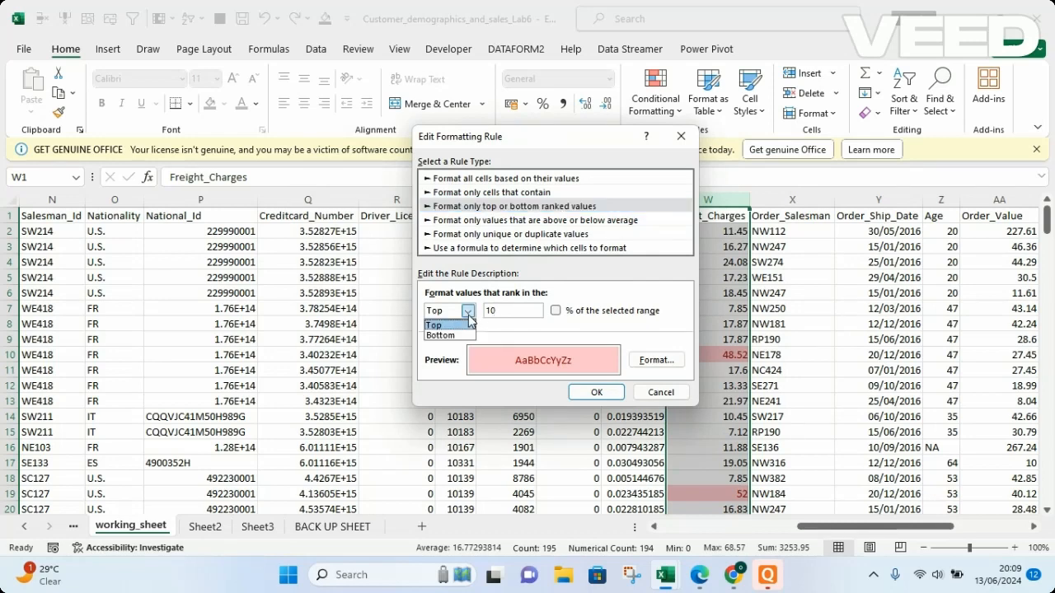
pyautogui.click(465, 326)
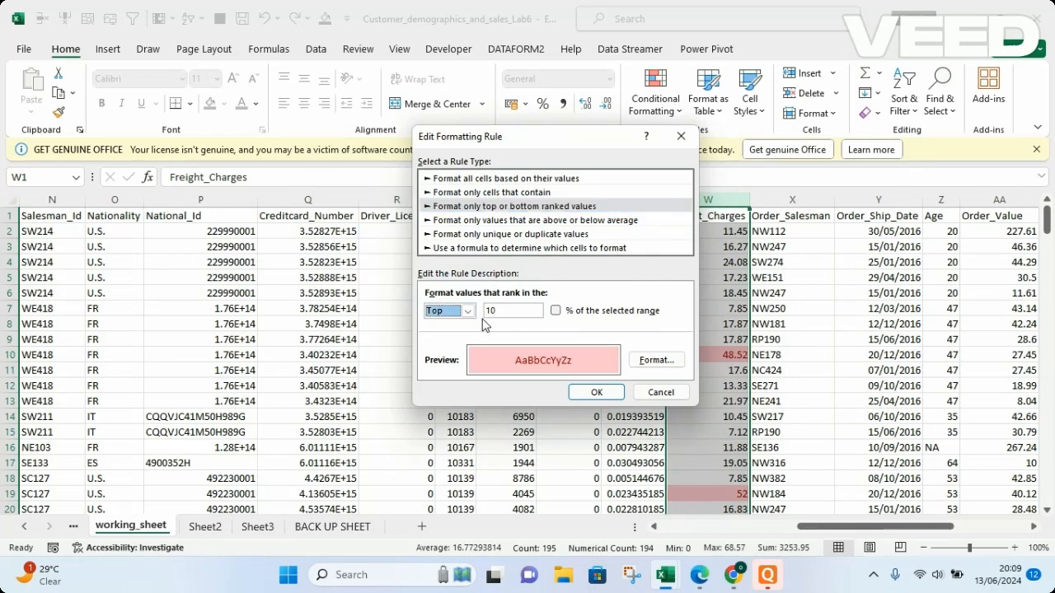
pyautogui.click(499, 311)
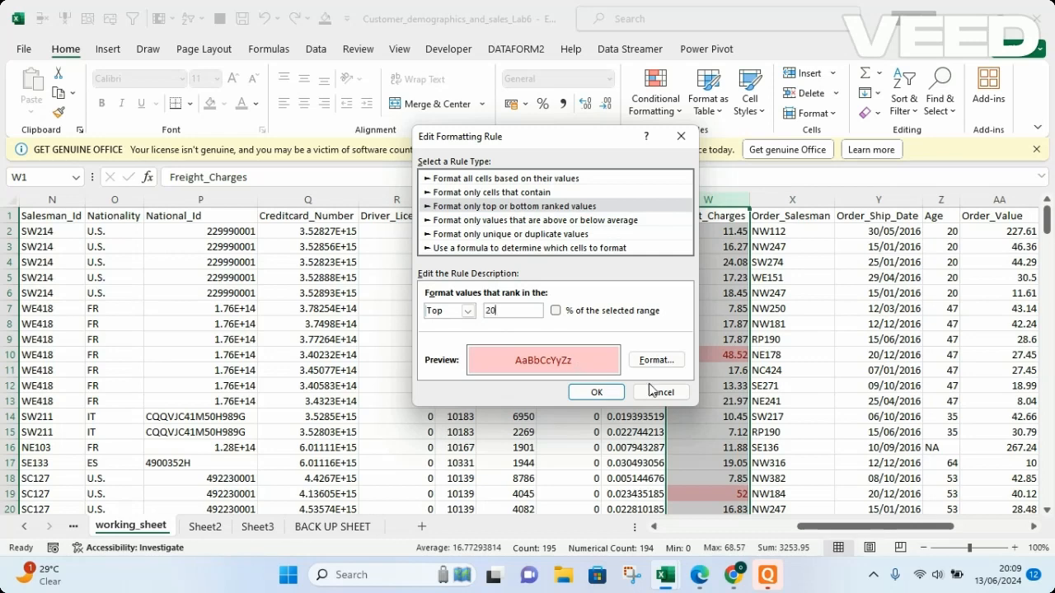
pyautogui.click(602, 393)
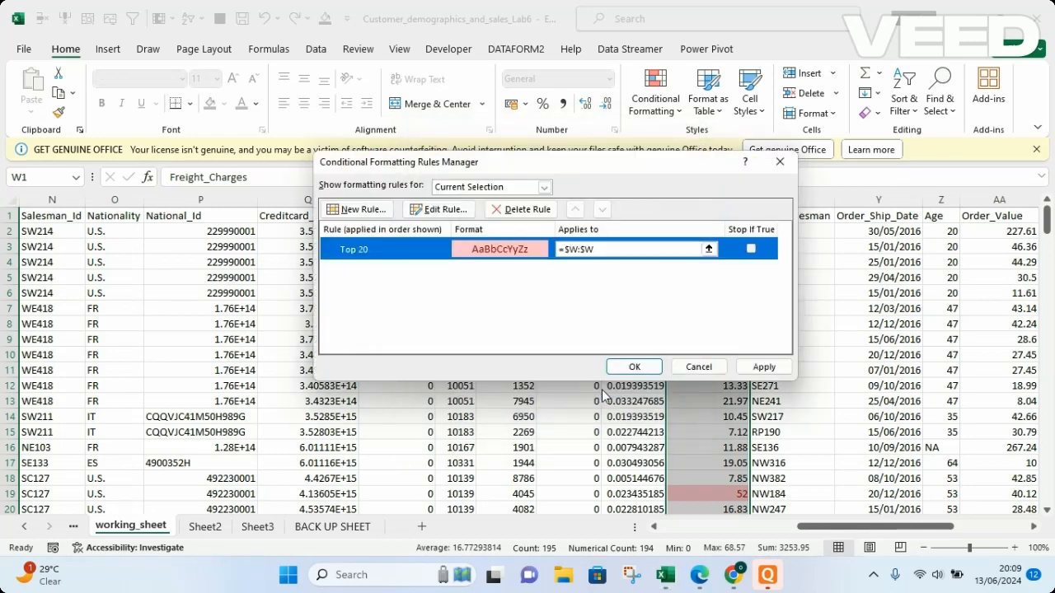
pyautogui.click(634, 367)
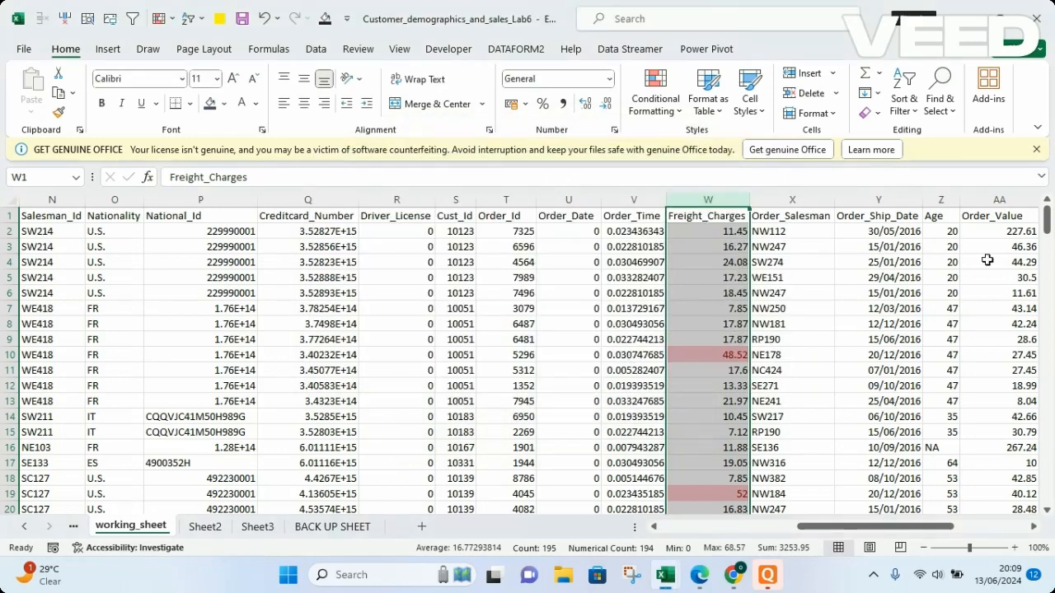
pyautogui.moveTo(1046, 221); pyautogui.dragTo(1052, 188)
# - Clear the conditional formatting rules from the selected Freight_Charges column
pyautogui.click(670, 109)
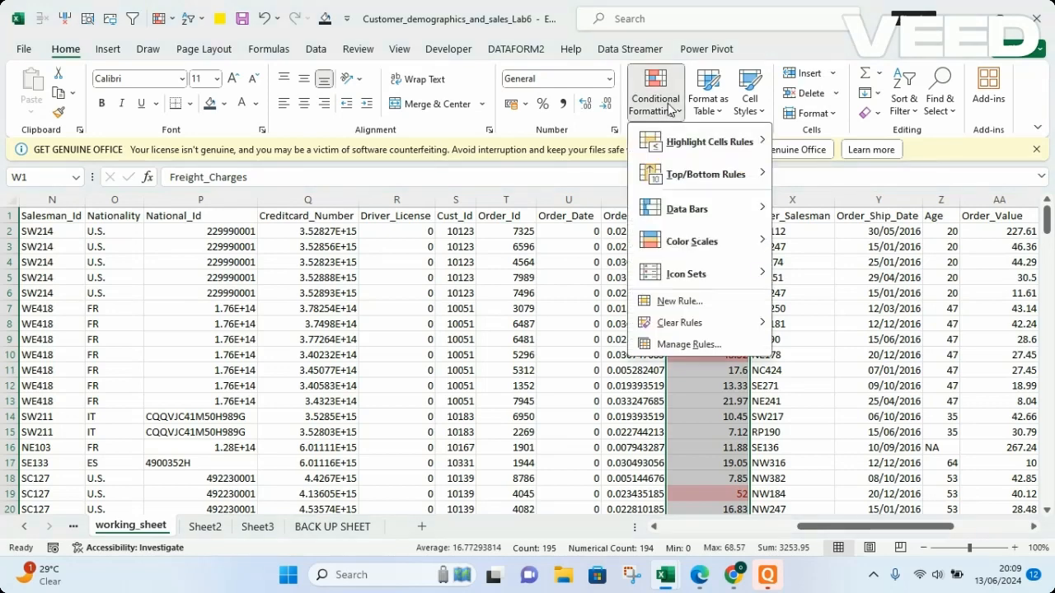
pyautogui.moveTo(707, 240)
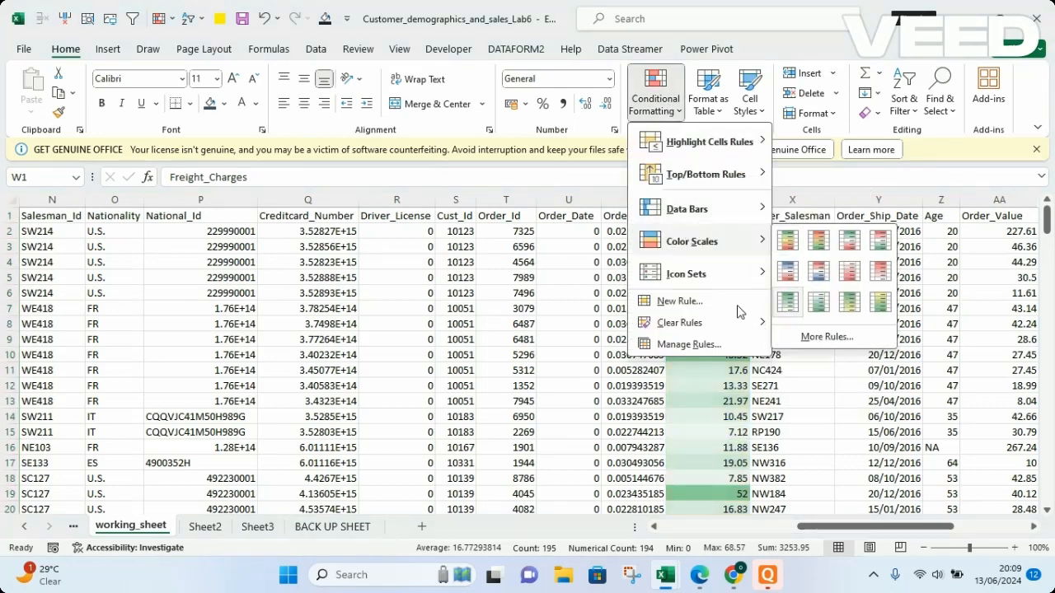
pyautogui.moveTo(690, 323)
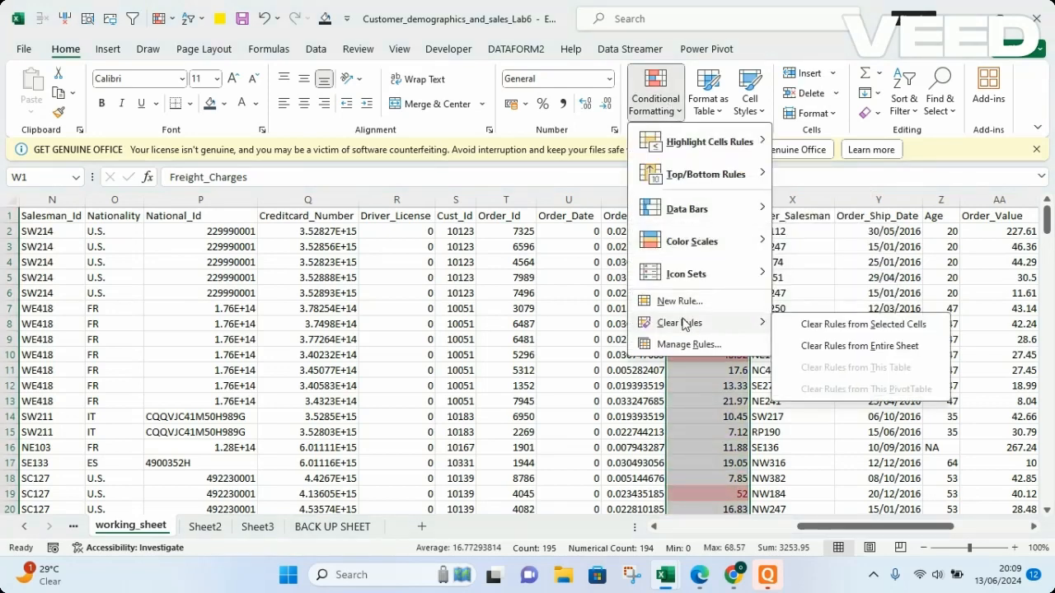
pyautogui.click(859, 326)
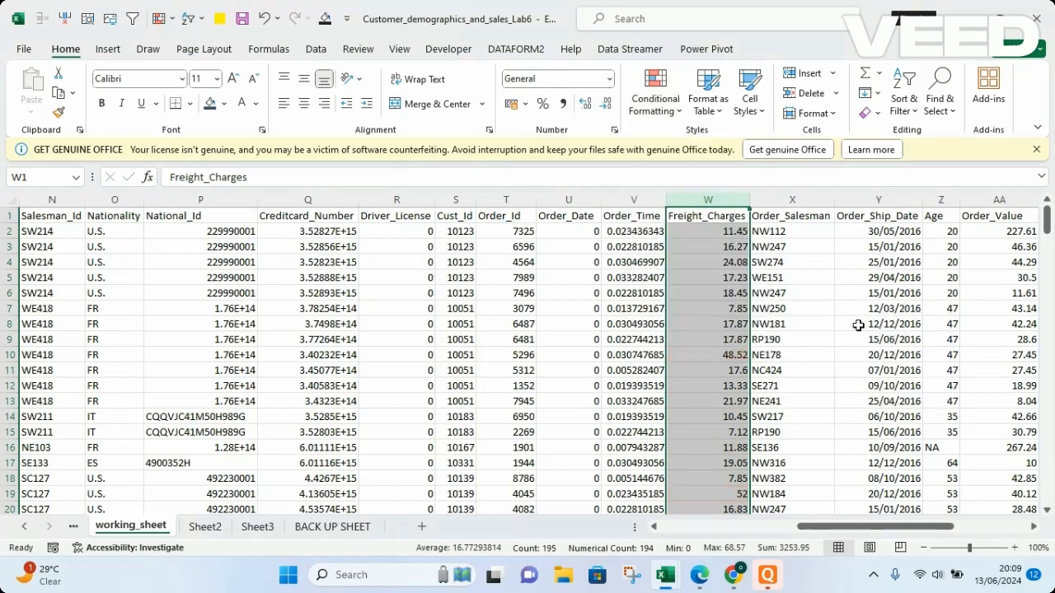
# - Apply the directional icon set with three coloured arrows to the Freight_Charges column and review the formatted values
pyautogui.click(660, 97)
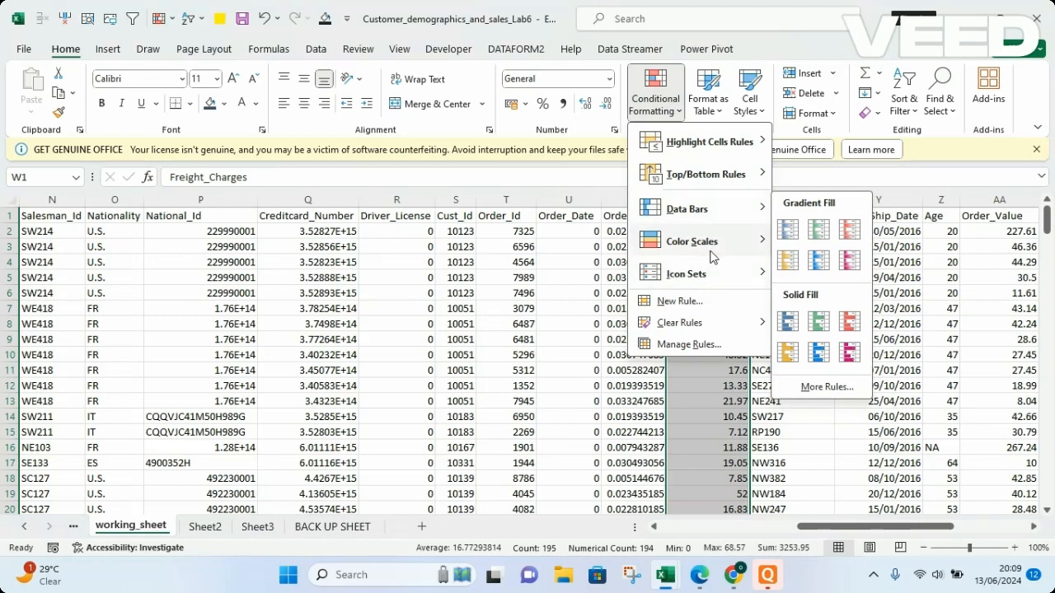
pyautogui.moveTo(660, 281)
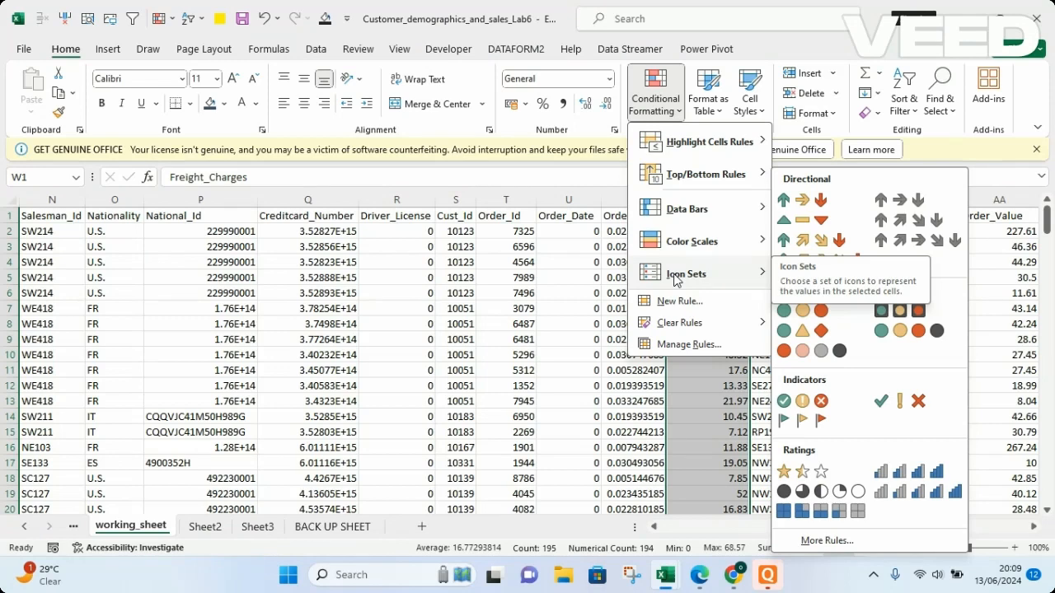
pyautogui.click(808, 207)
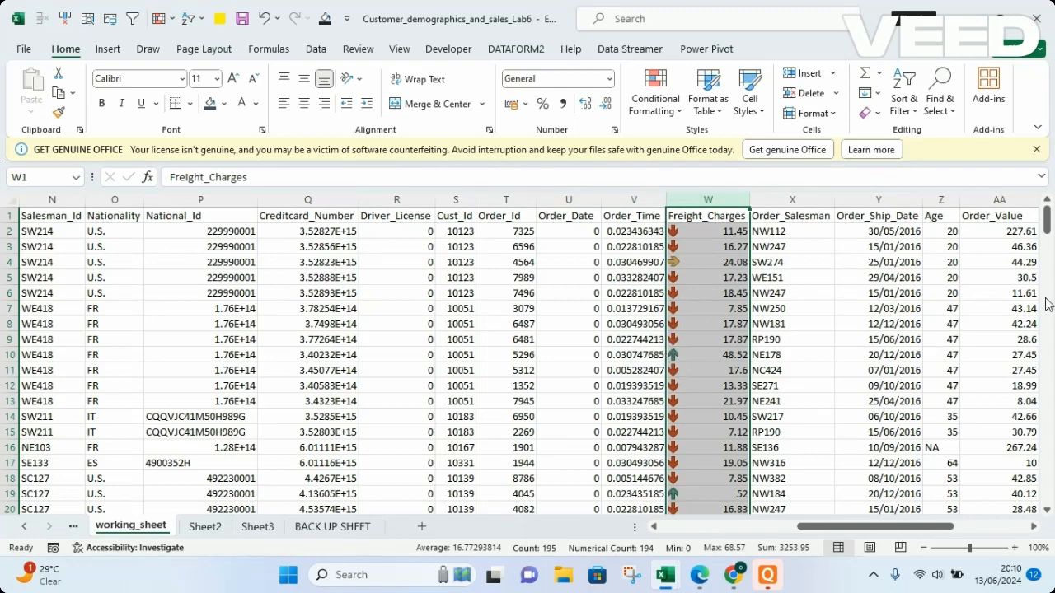
pyautogui.moveTo(1048, 217); pyautogui.dragTo(1049, 233)
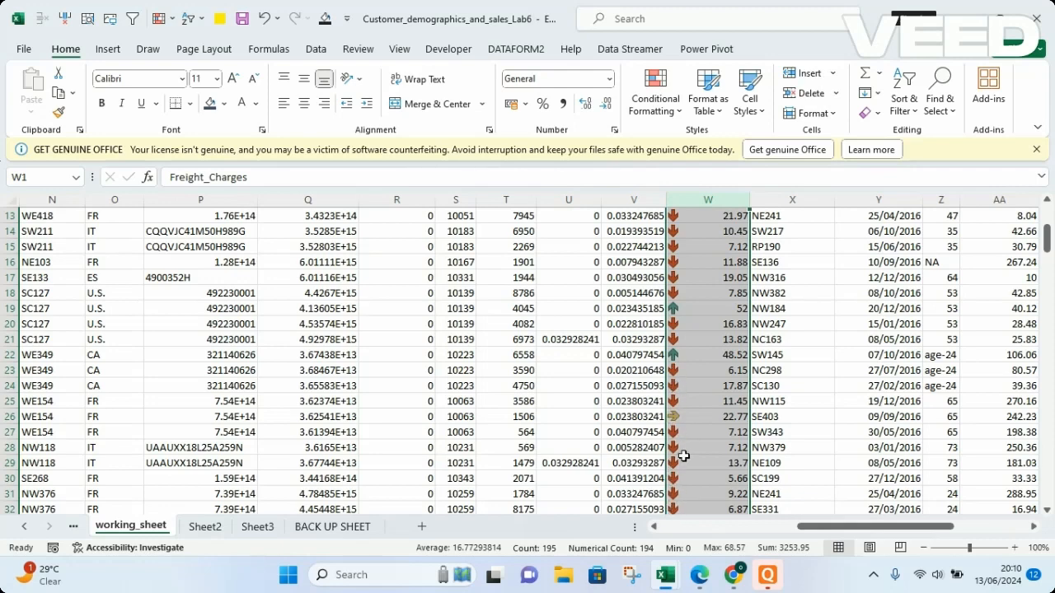
# - Look at the custom rule options for formatting only cells that contain certain values, and close them without creating a rule
pyautogui.click(678, 117)
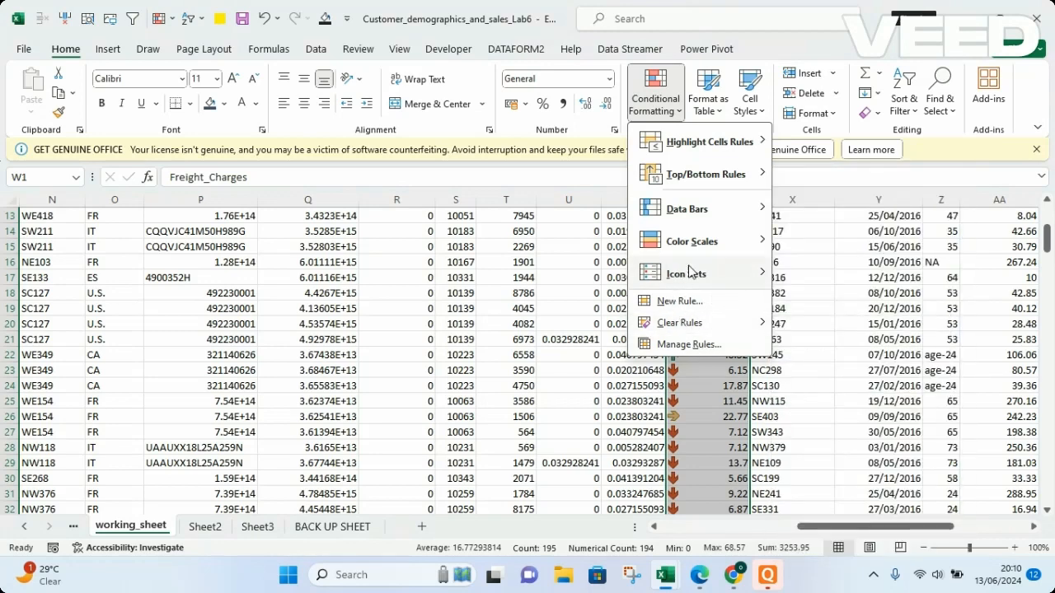
pyautogui.moveTo(711, 233)
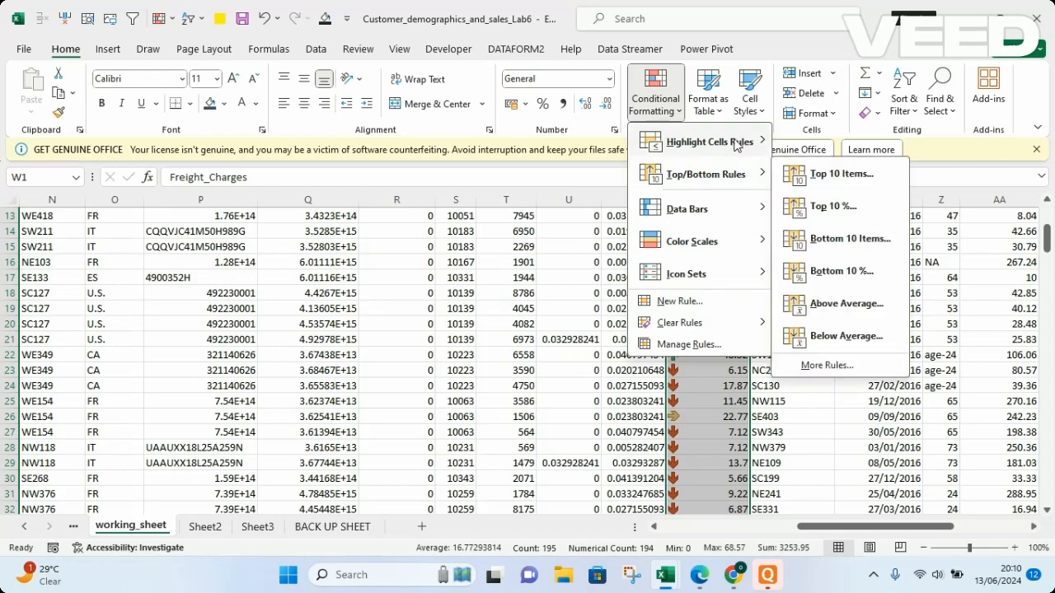
pyautogui.moveTo(738, 143)
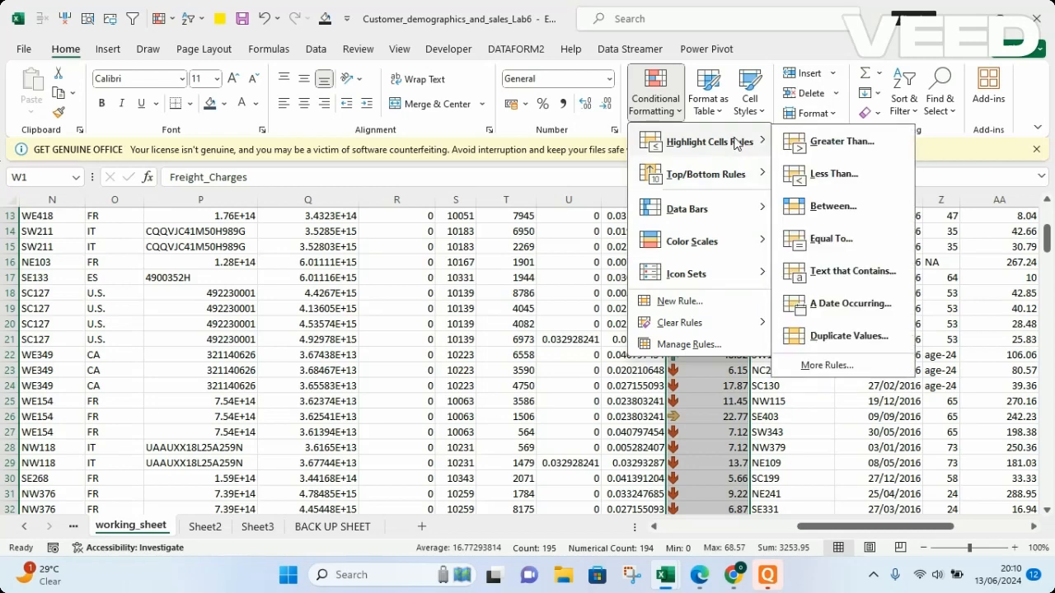
pyautogui.click(821, 367)
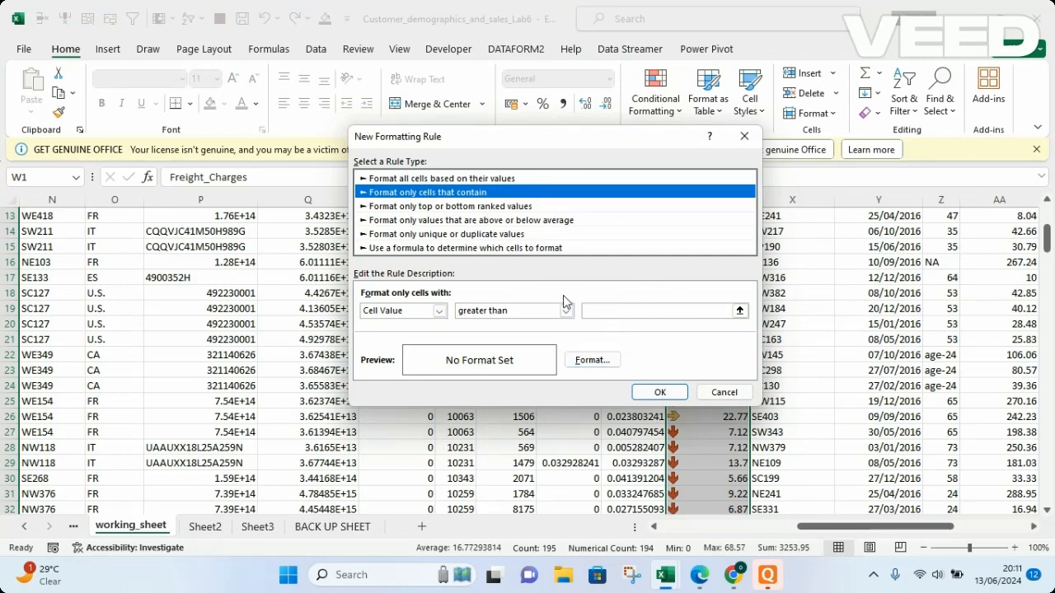
pyautogui.click(746, 140)
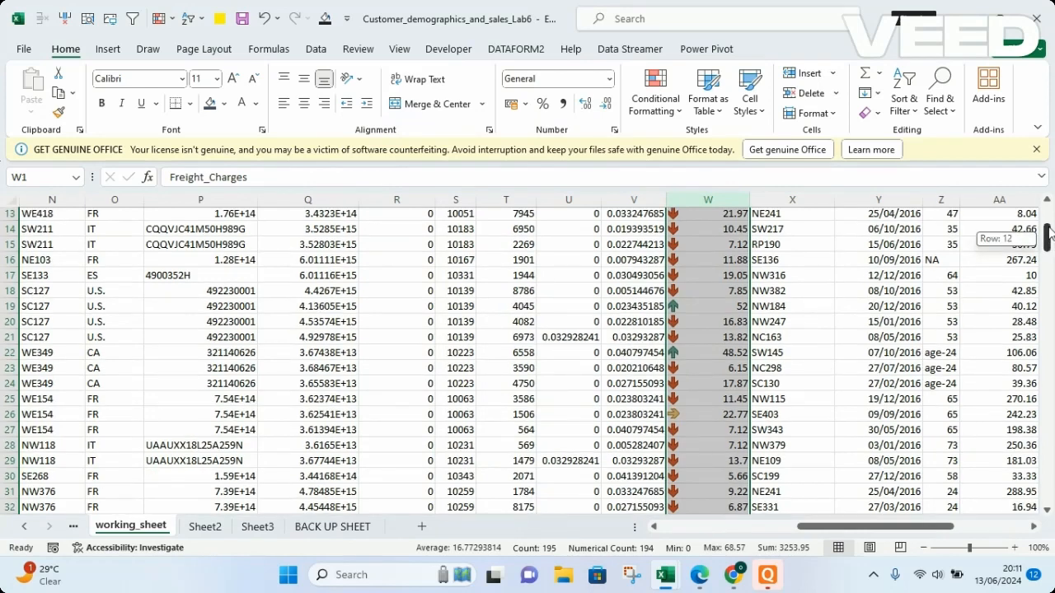
pyautogui.moveTo(1048, 239); pyautogui.dragTo(1048, 217)
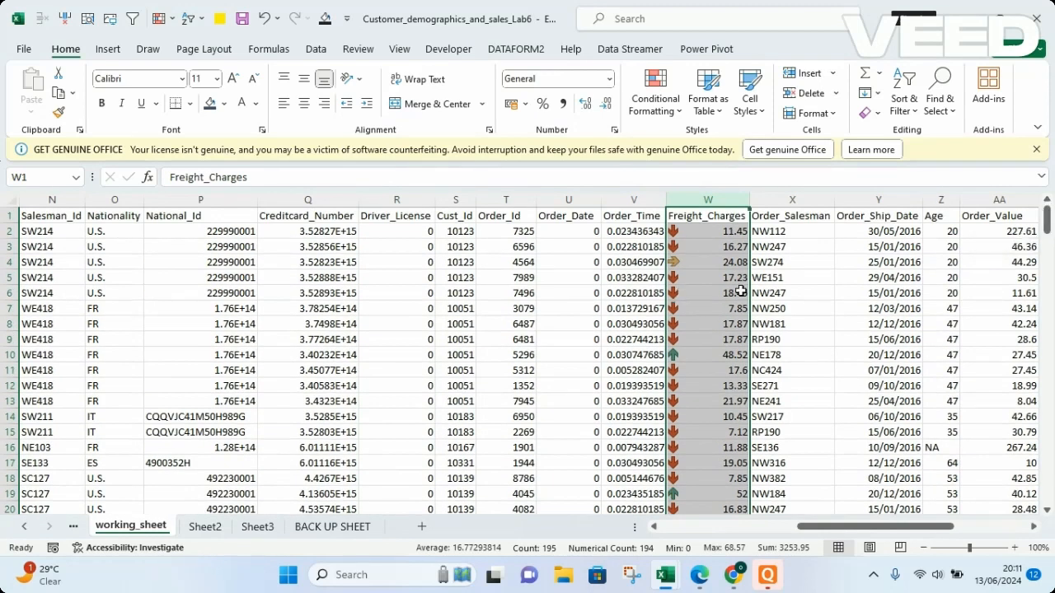